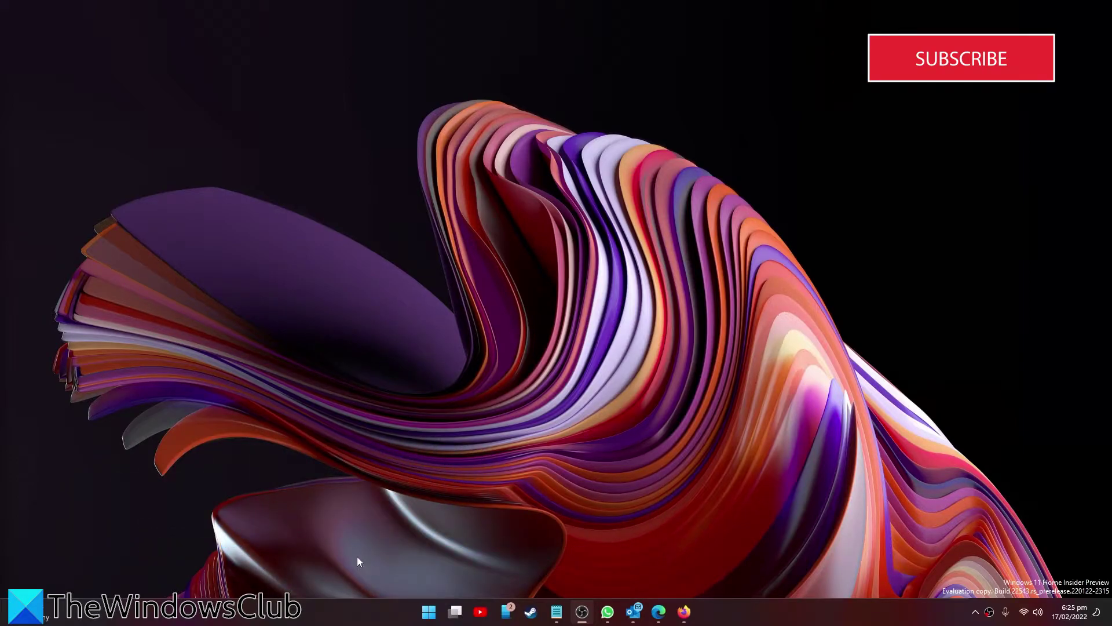
Open an administrator Command Prompt and stop the wuauserv and cryptsvc services.
{"action": "left_click", "coordinate": [429, 611]}
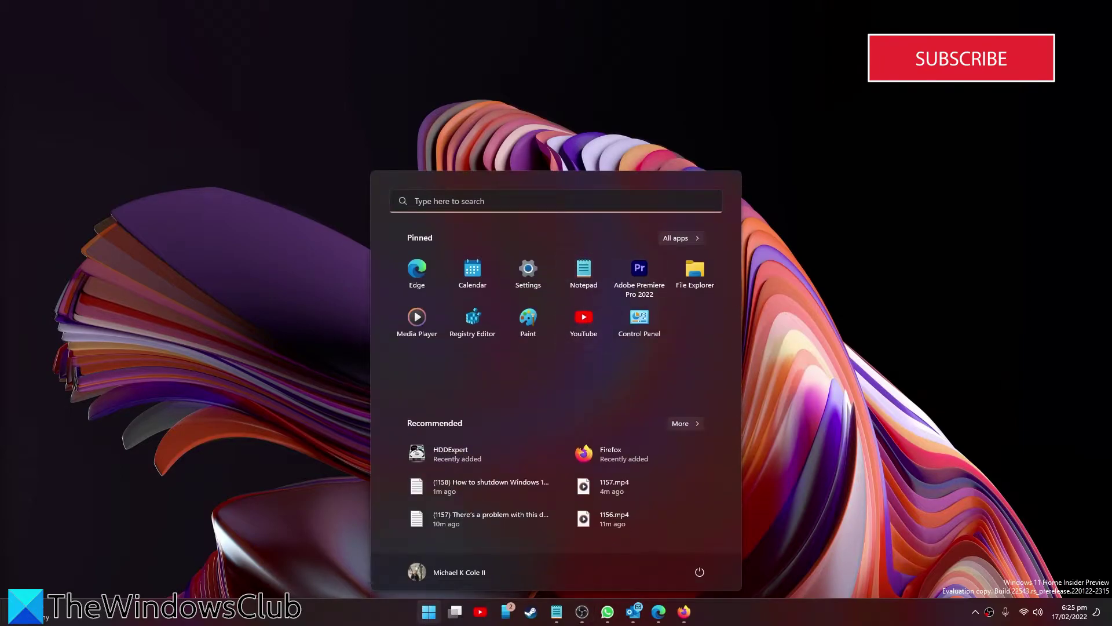
{"action": "type", "text": "cmd"}
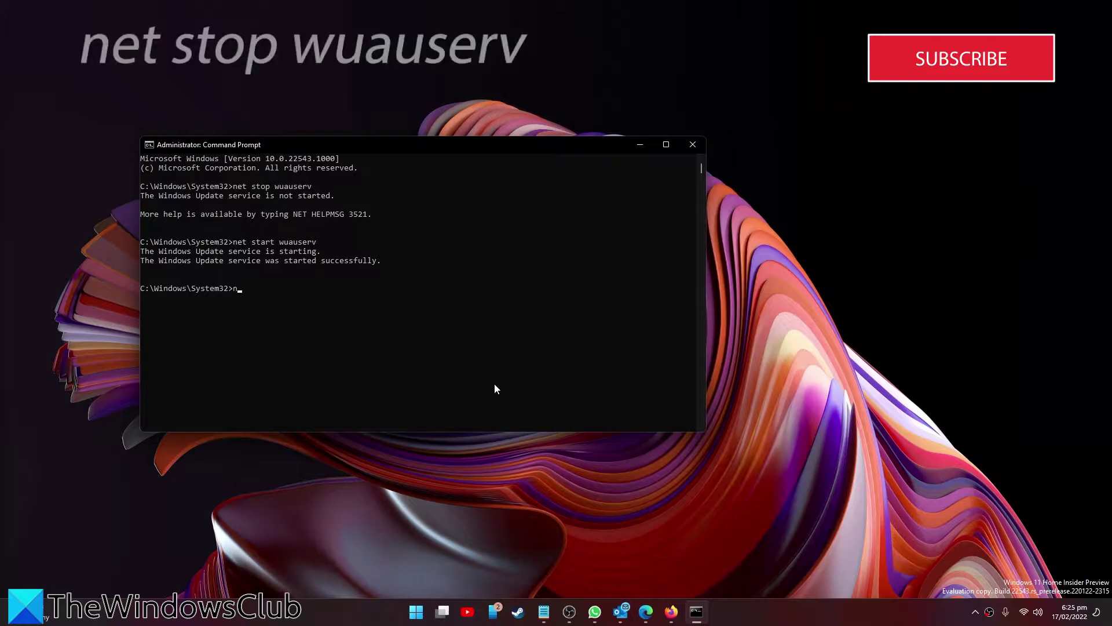
{"action": "type", "text": "net stop"}
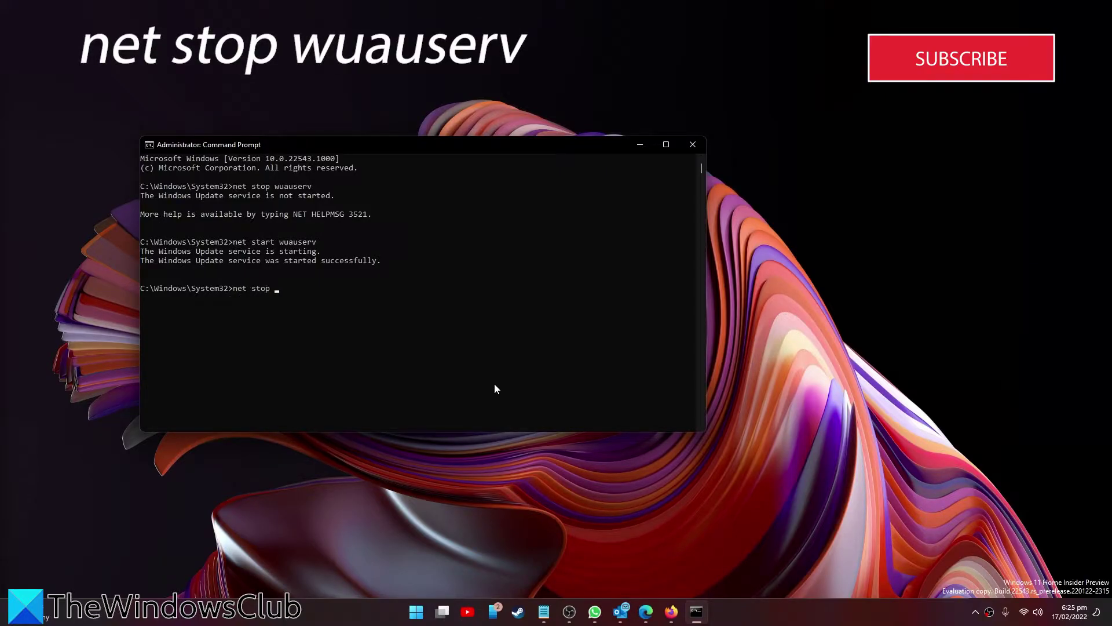
{"action": "type", "text": " wuauserv"}
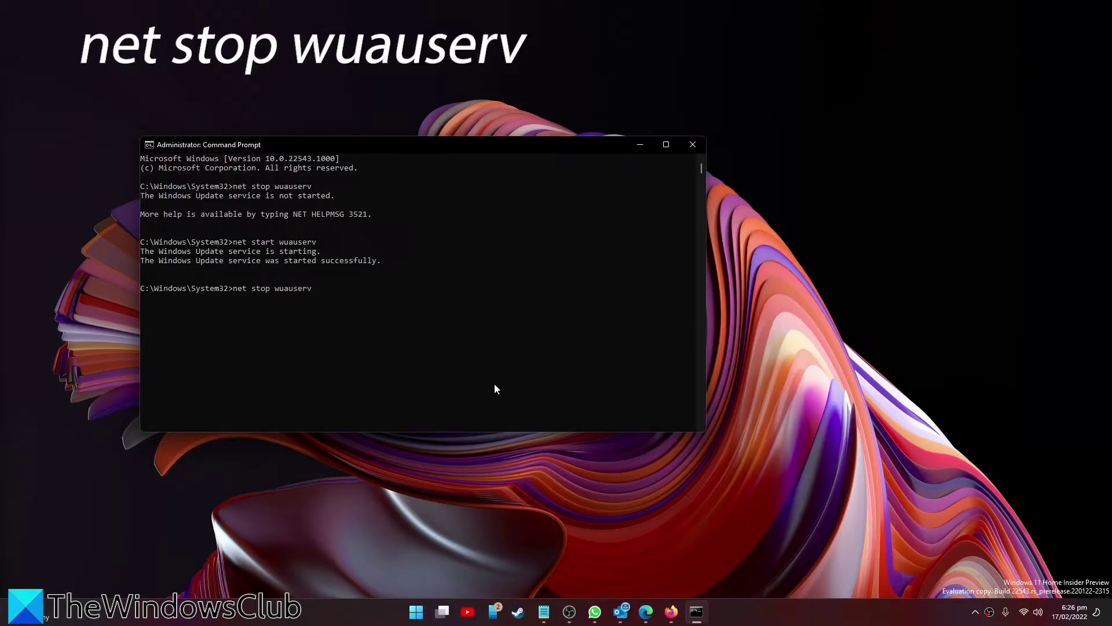
{"action": "key", "text": "Return"}
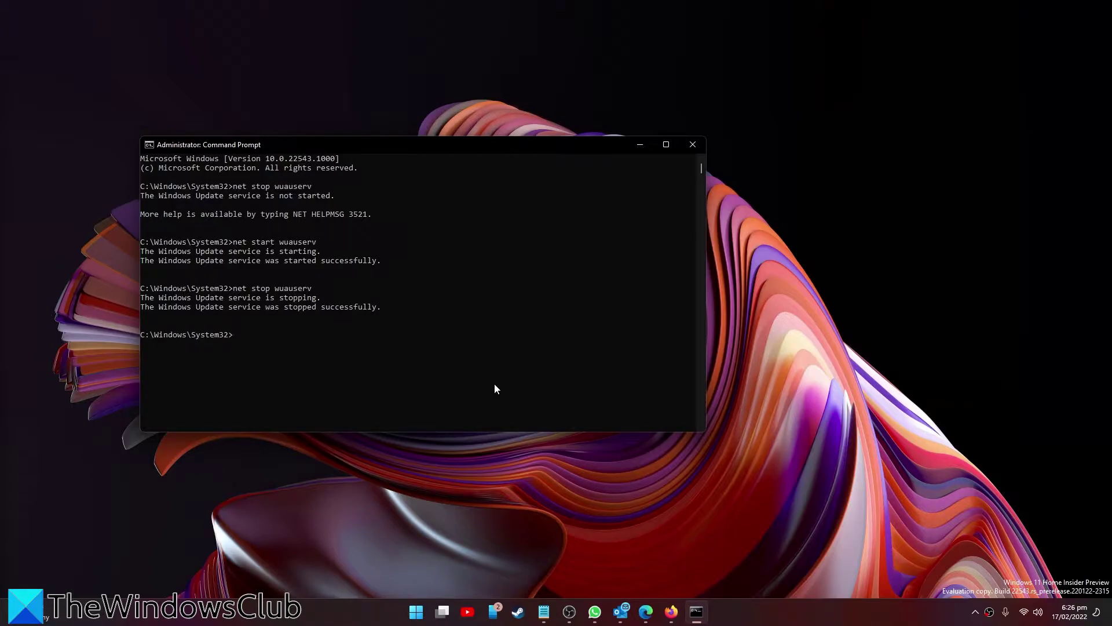
{"action": "type", "text": "net stop"}
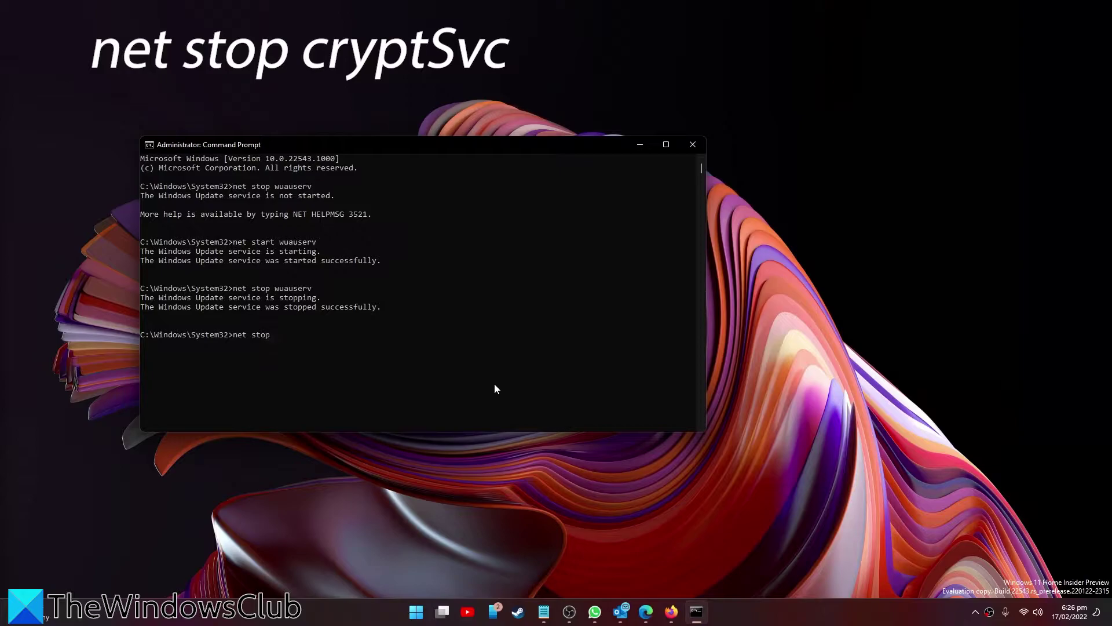
{"action": "type", "text": " cryptsvc"}
{"action": "key", "text": "Return"}
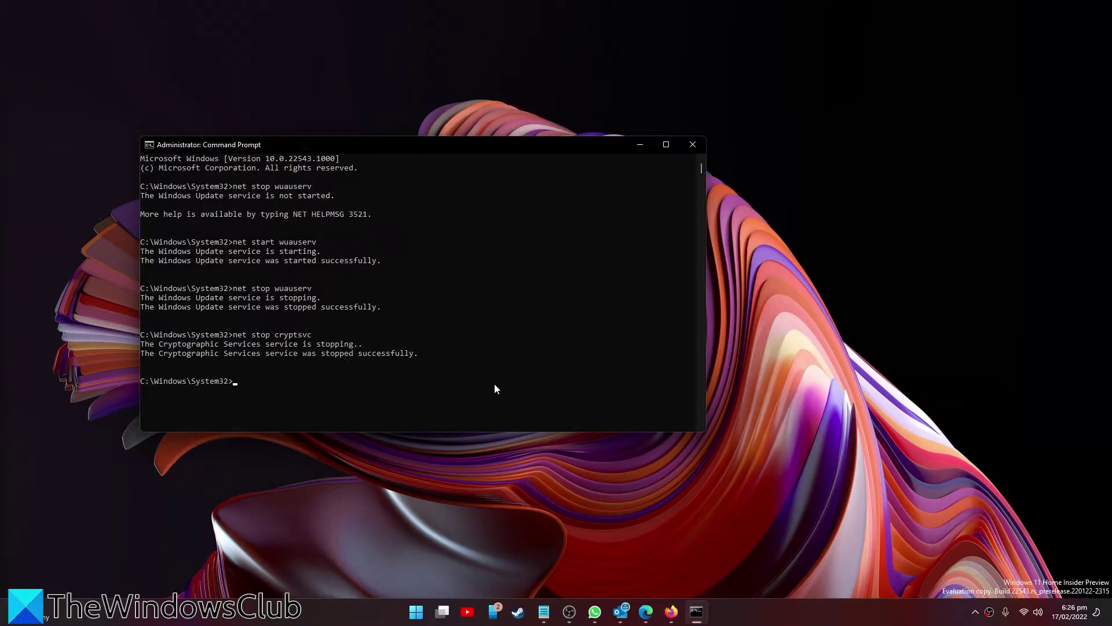
Stop the bits and msiserver services with net stop.
{"action": "type", "text": "net stop "}
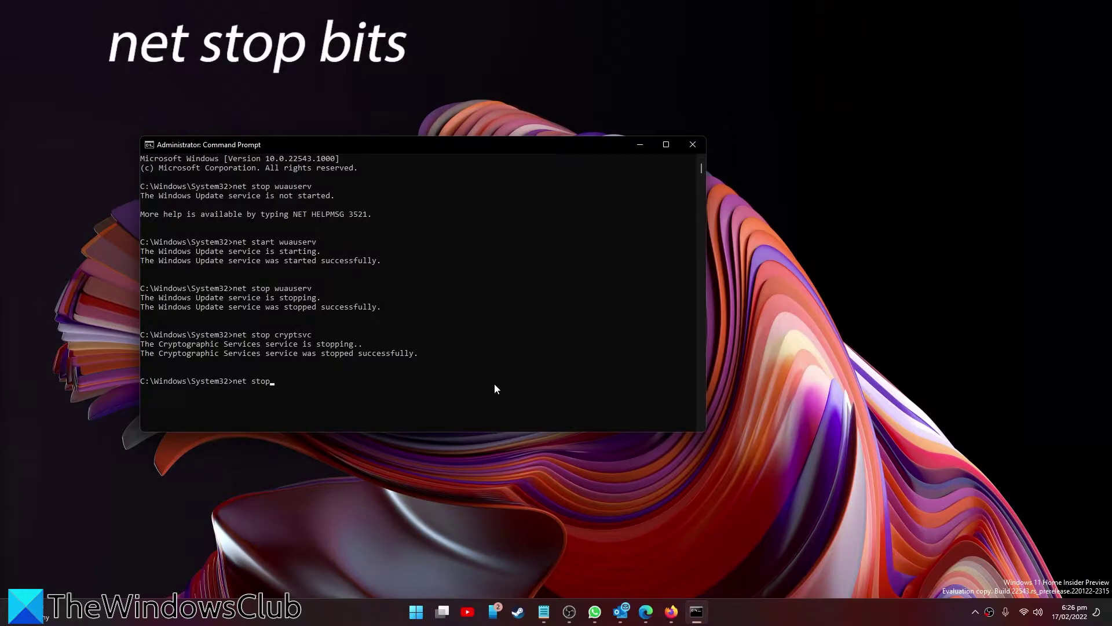
{"action": "type", "text": "bits"}
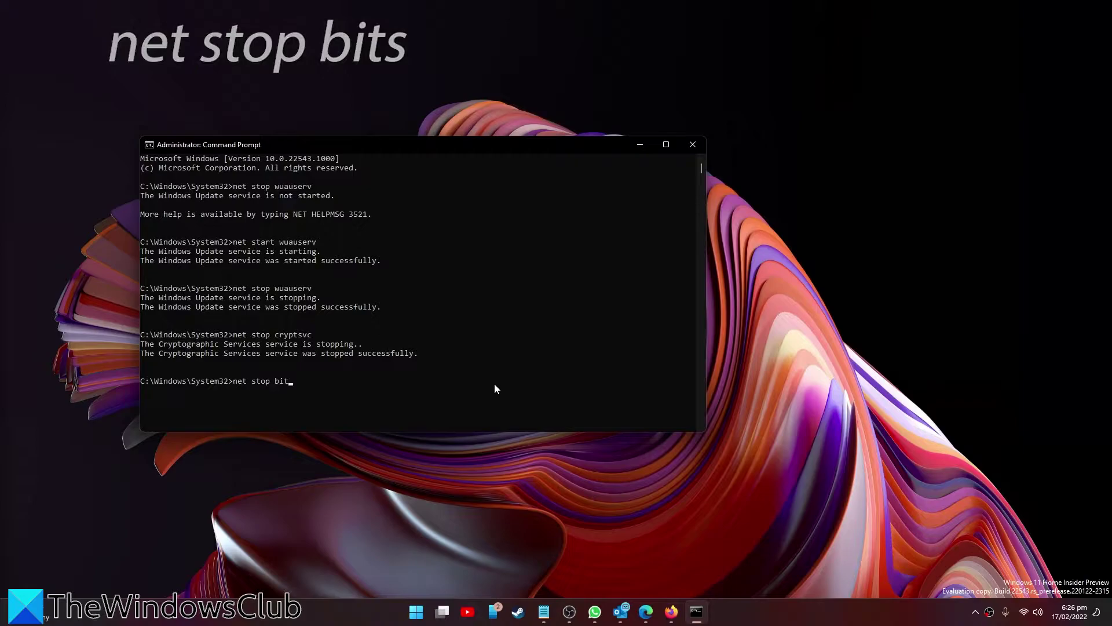
{"action": "key", "text": "Return"}
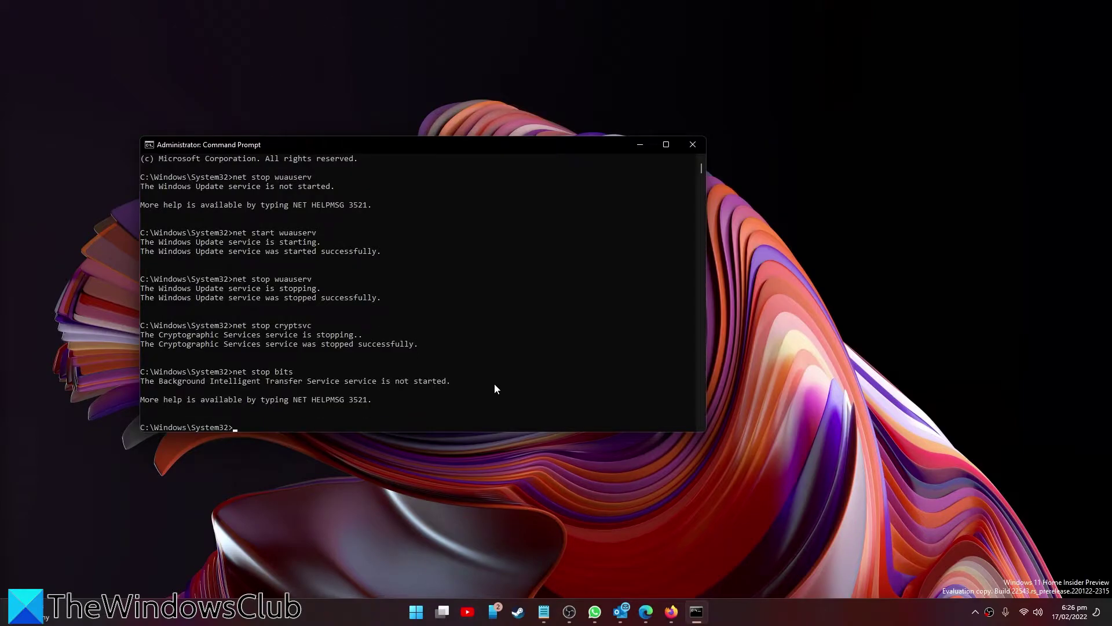
{"action": "type", "text": "net st"}
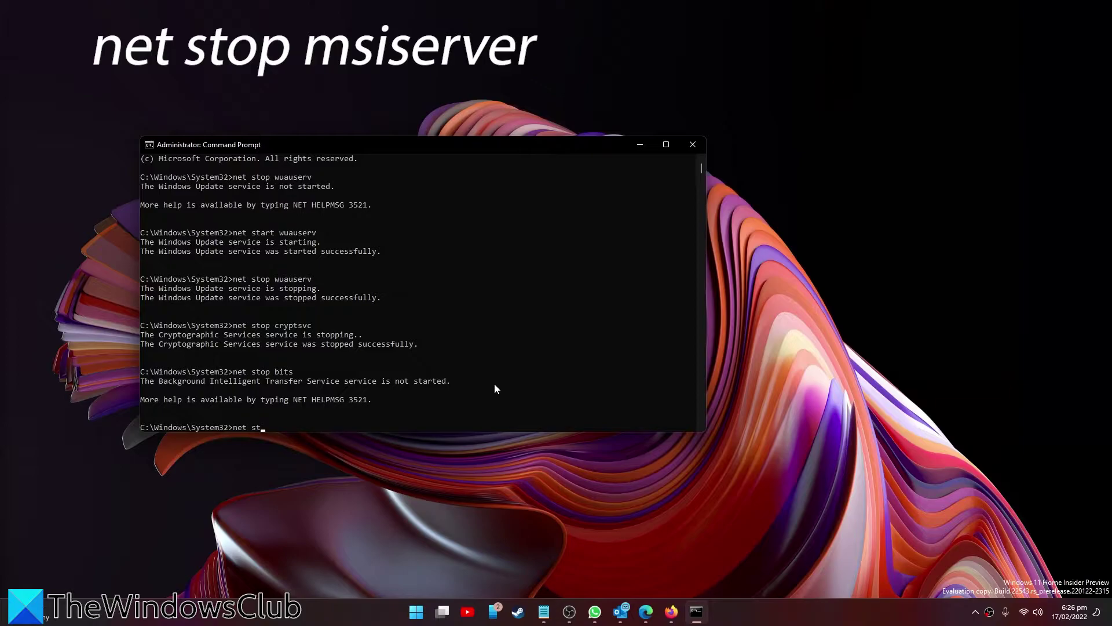
{"action": "type", "text": "op msiserver"}
{"action": "key", "text": "Return"}
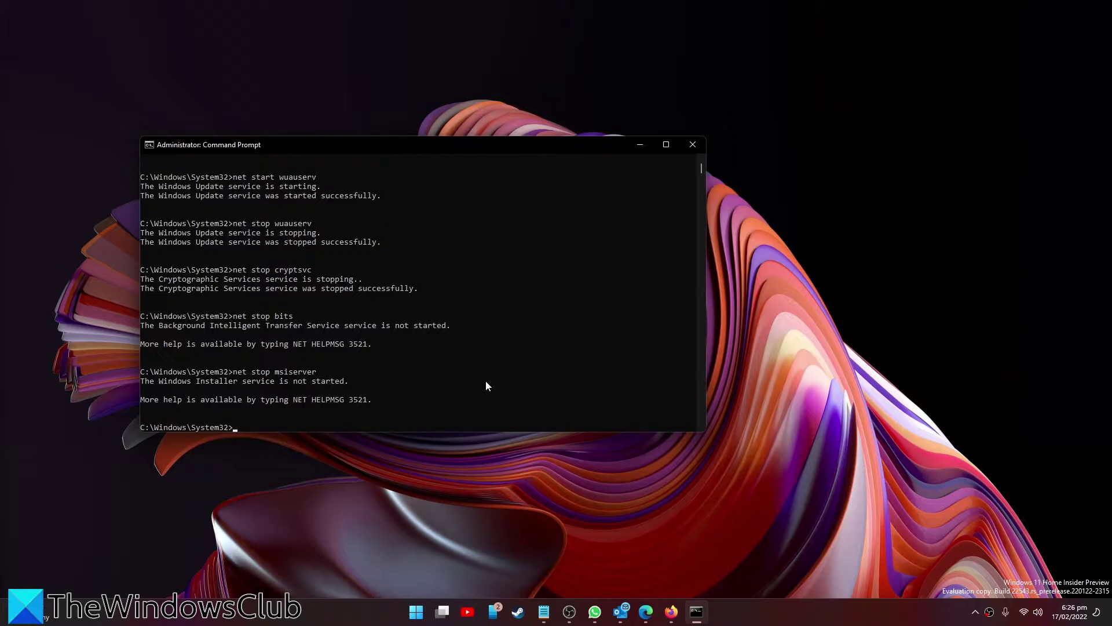
Browse File Explorer to c:\windows\softwaredistribution\Download to review the downloaded update files.
{"action": "left_click", "coordinate": [417, 612]}
{"action": "left_click", "coordinate": [690, 279]}
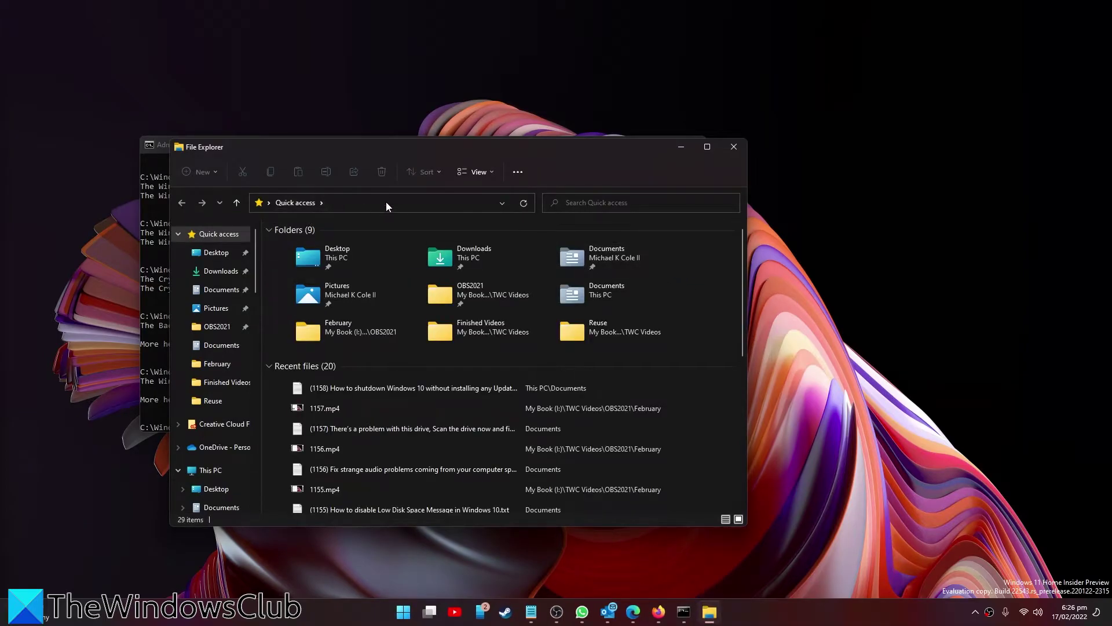
{"action": "left_click", "coordinate": [386, 203]}
{"action": "type", "text": "c"}
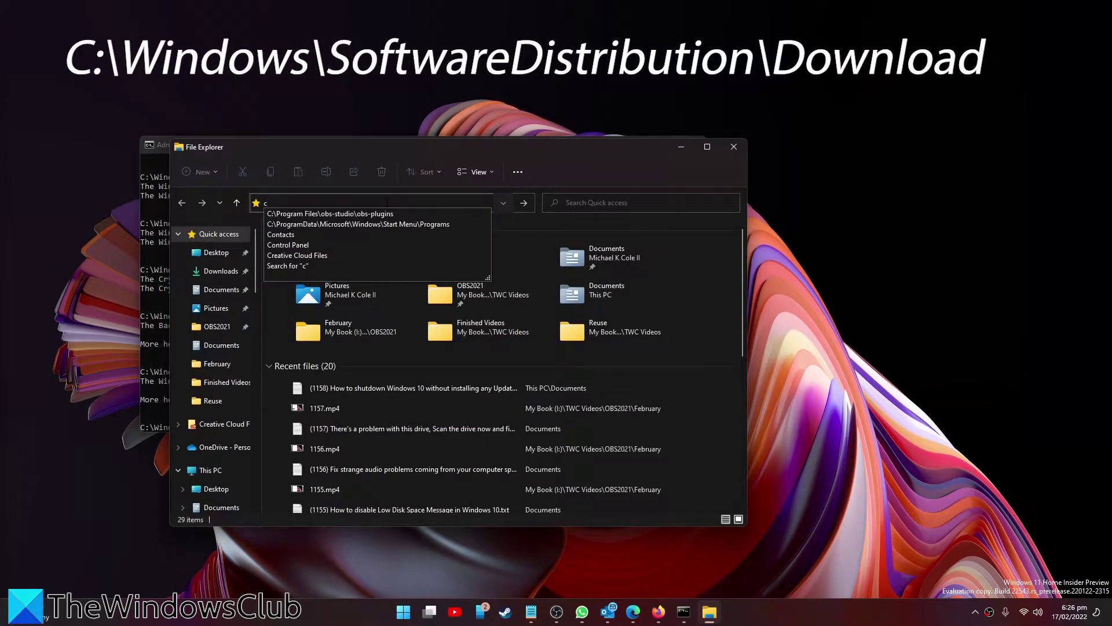
{"action": "type", "text": ":\\windows"}
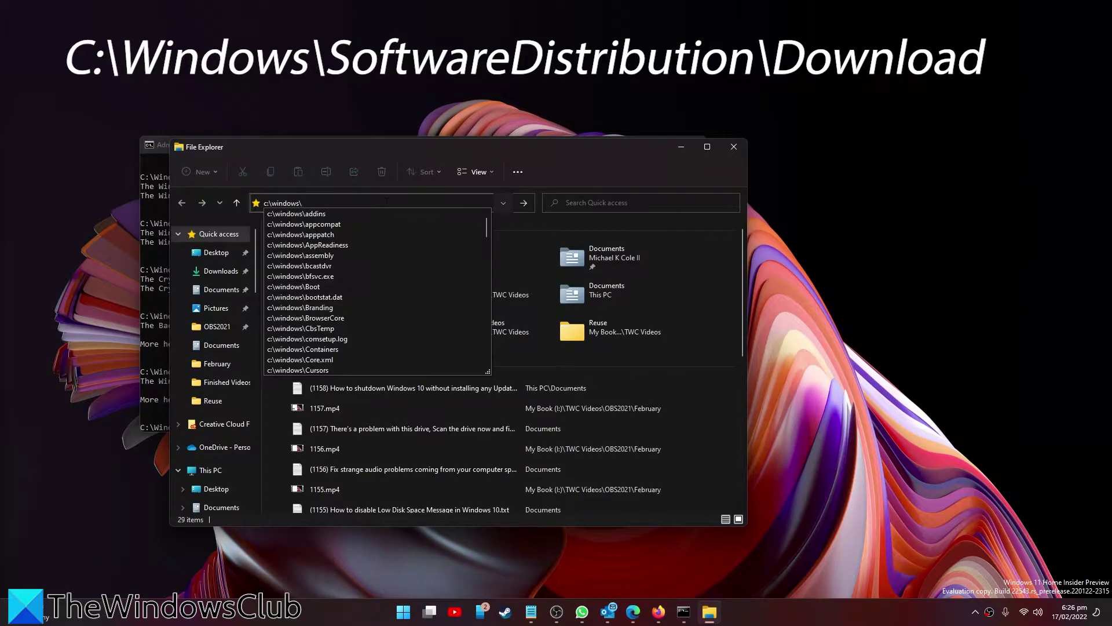
{"action": "type", "text": "\\so"}
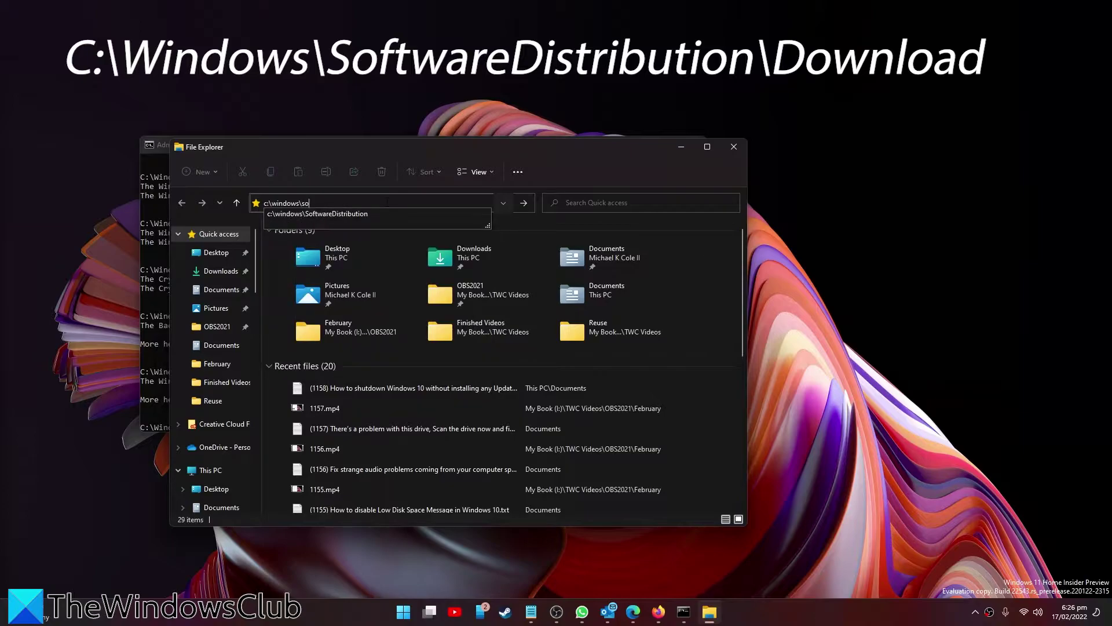
{"action": "type", "text": "ftwaredistribution\\"}
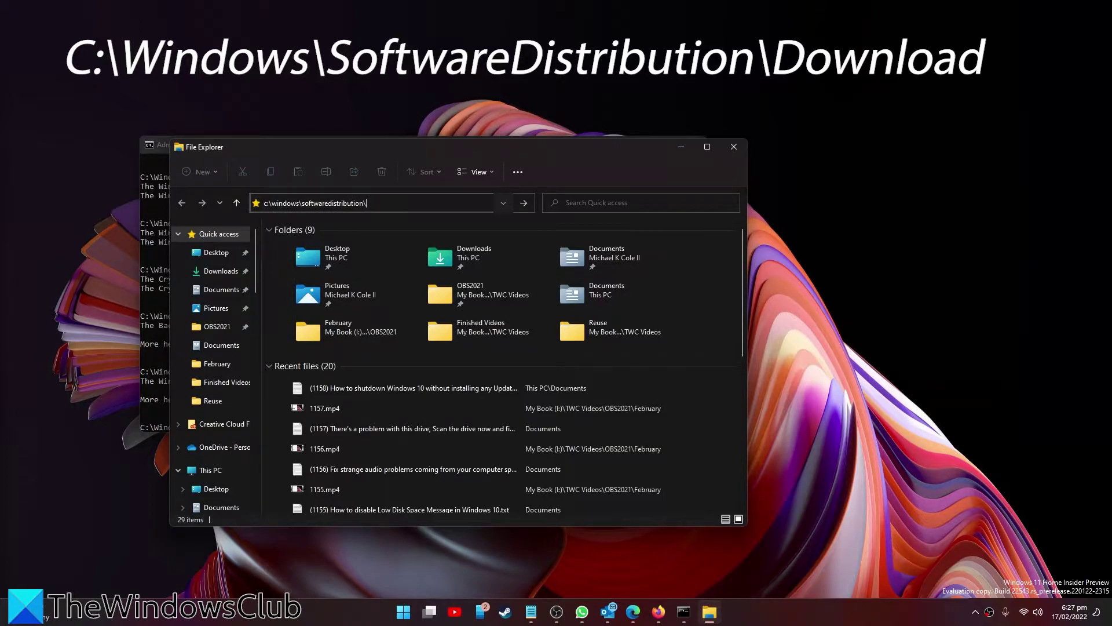
{"action": "type", "text": "down"}
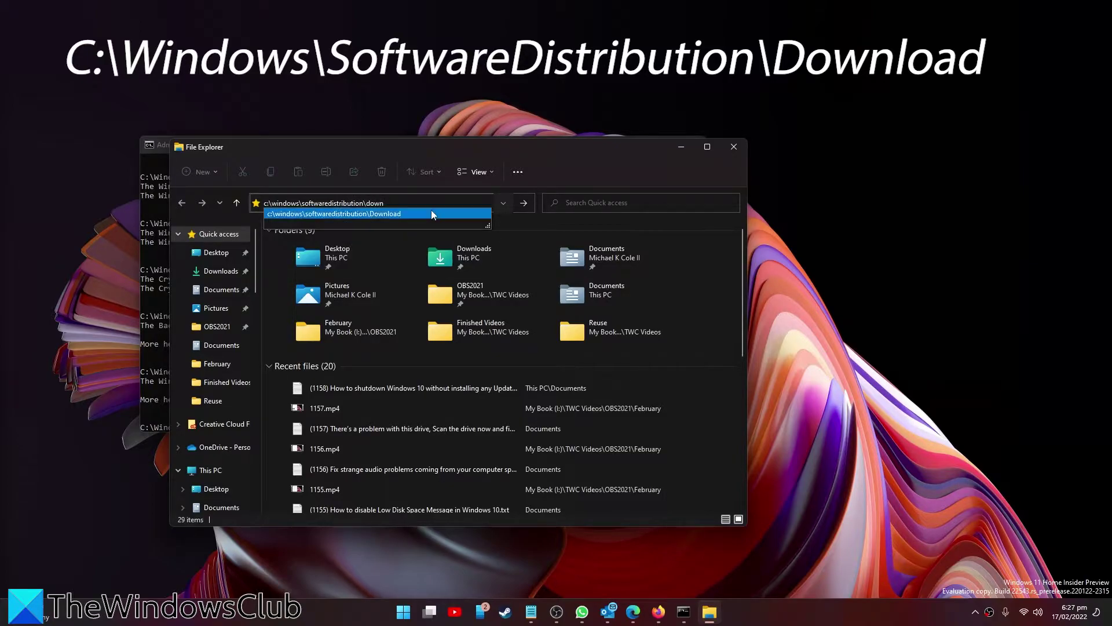
{"action": "left_click", "coordinate": [431, 212]}
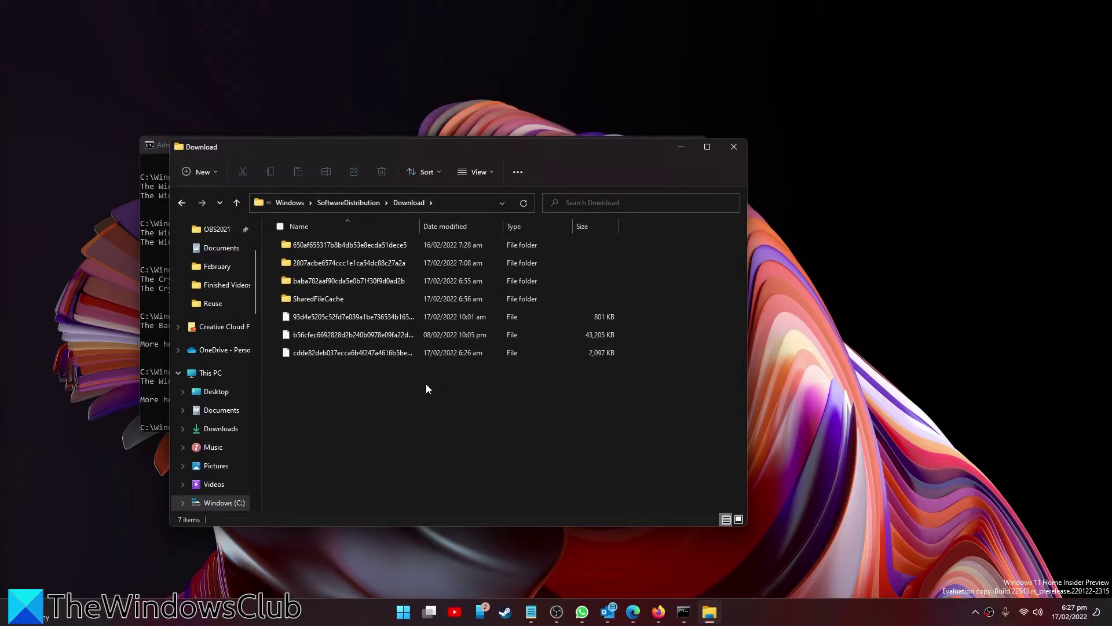
Close File Explorer and restart the msiserver and bits services with net start.
{"action": "left_click", "coordinate": [734, 146]}
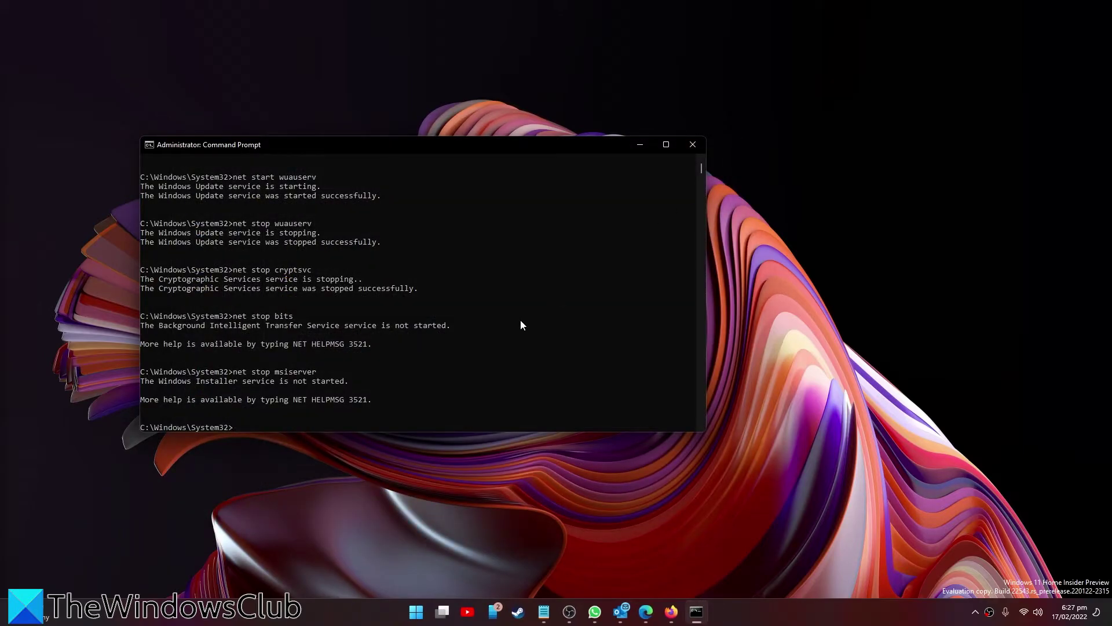
{"action": "type", "text": "net start"}
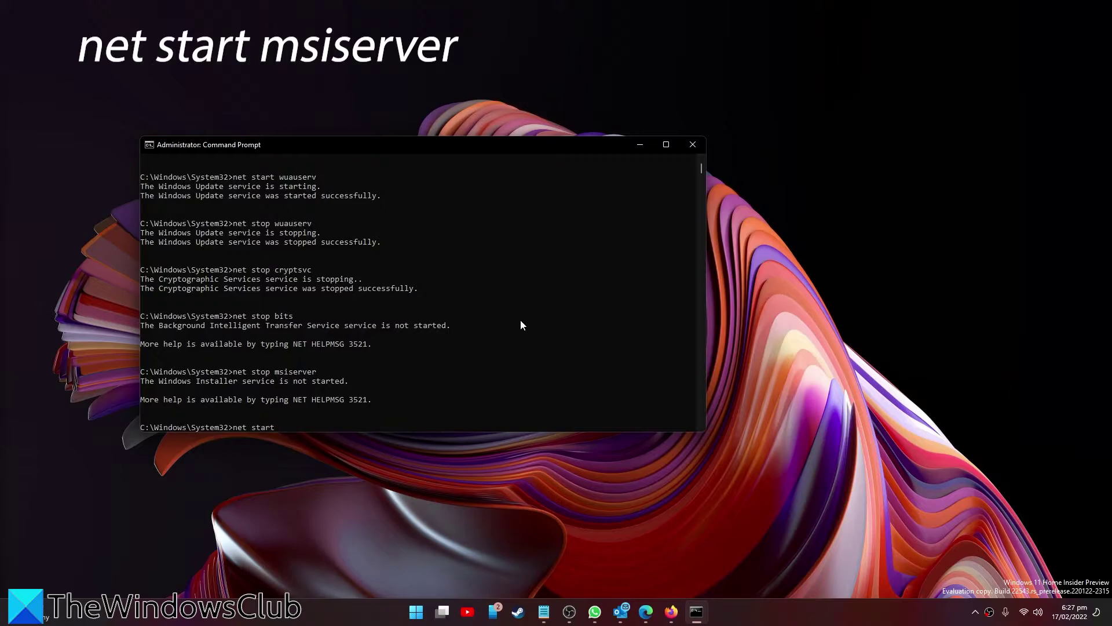
{"action": "type", "text": " msiserver"}
{"action": "key", "text": "Return"}
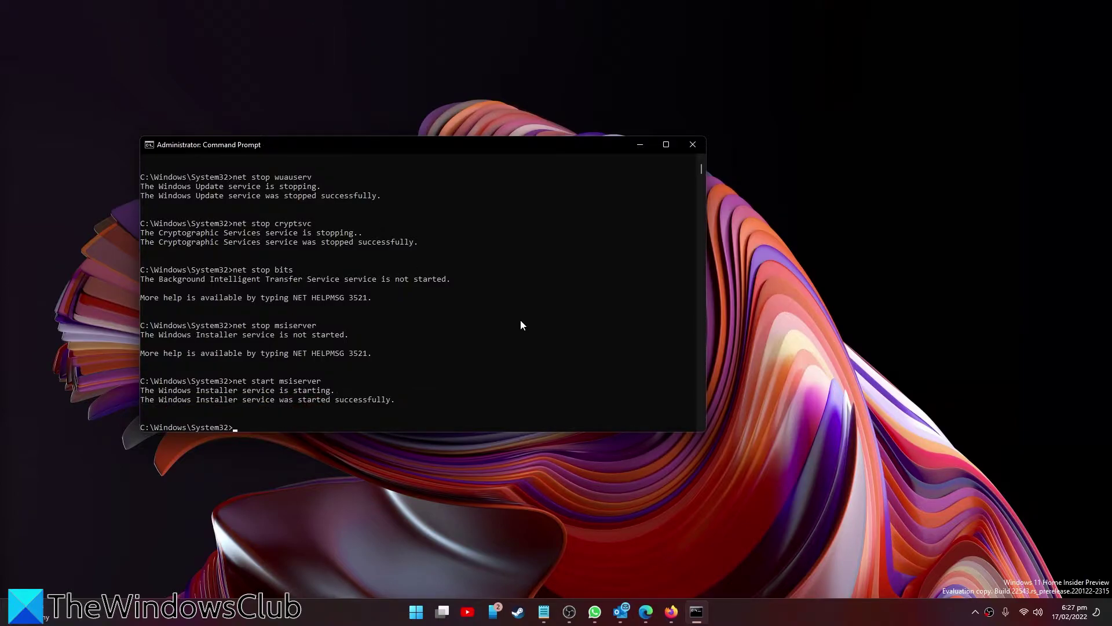
{"action": "type", "text": "net"}
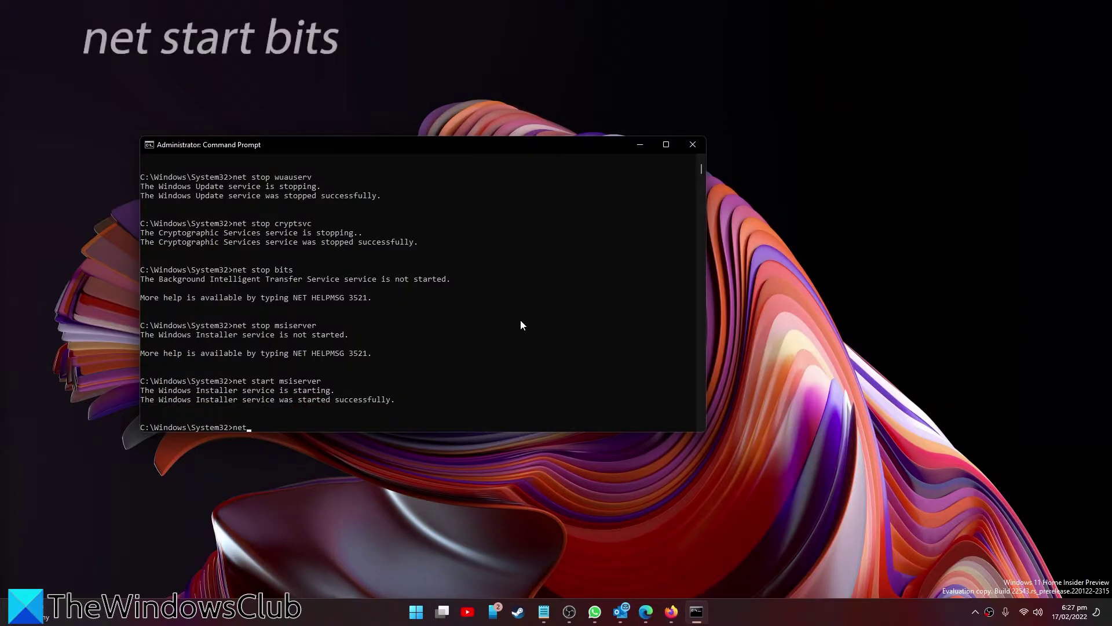
{"action": "type", "text": " start"}
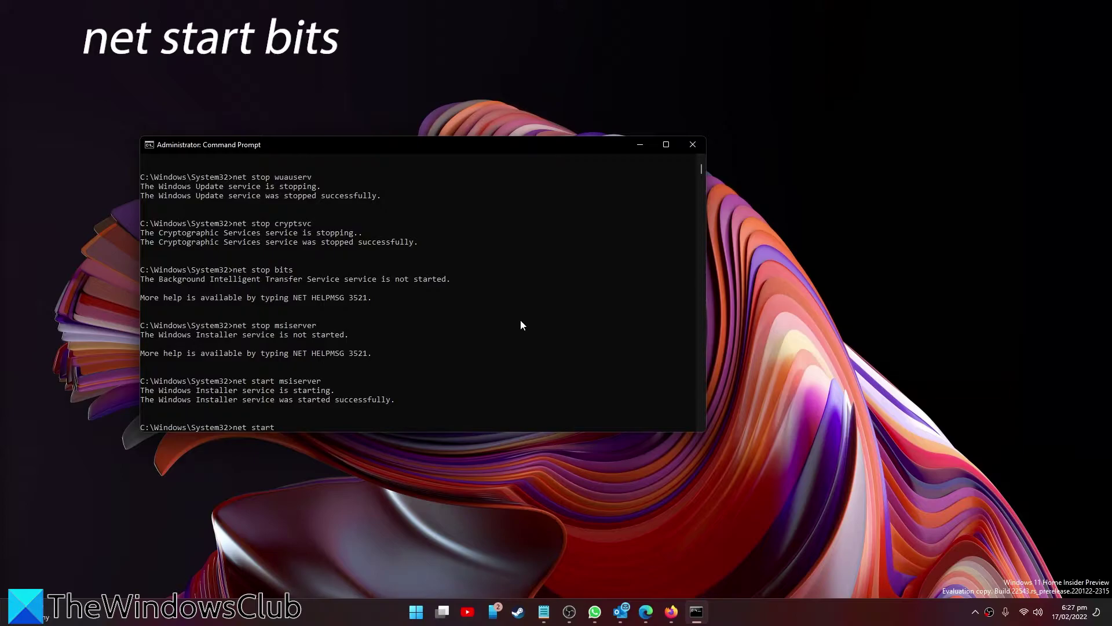
{"action": "type", "text": " bits"}
{"action": "key", "text": "Return"}
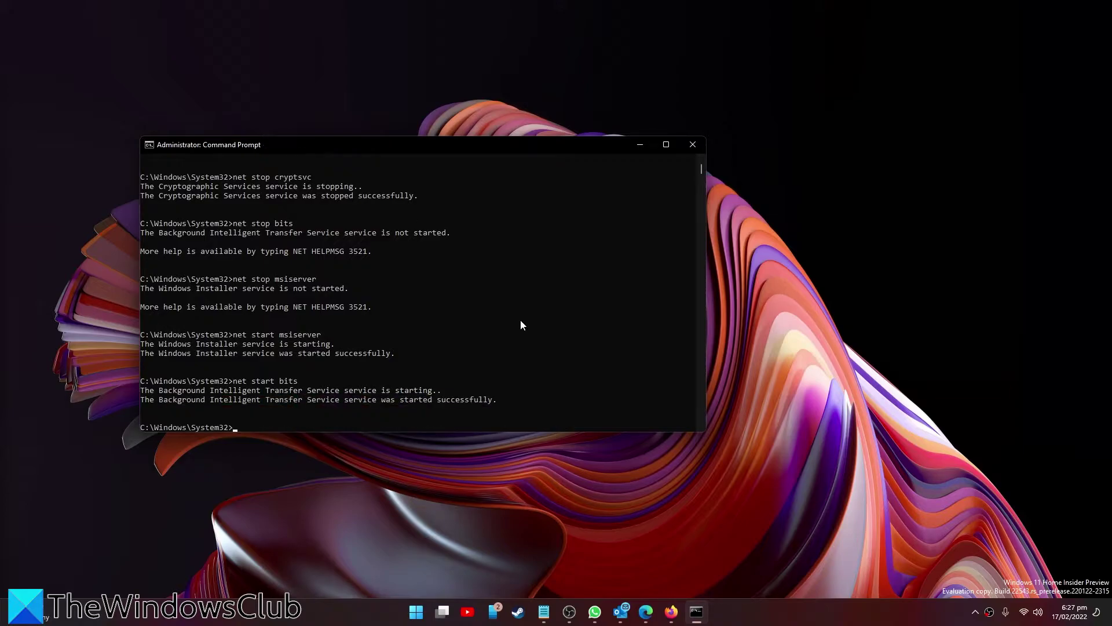
Restart cryptsvc, attempt 'netstart wuauserv', and close the Command Prompt.
{"action": "type", "text": "net "}
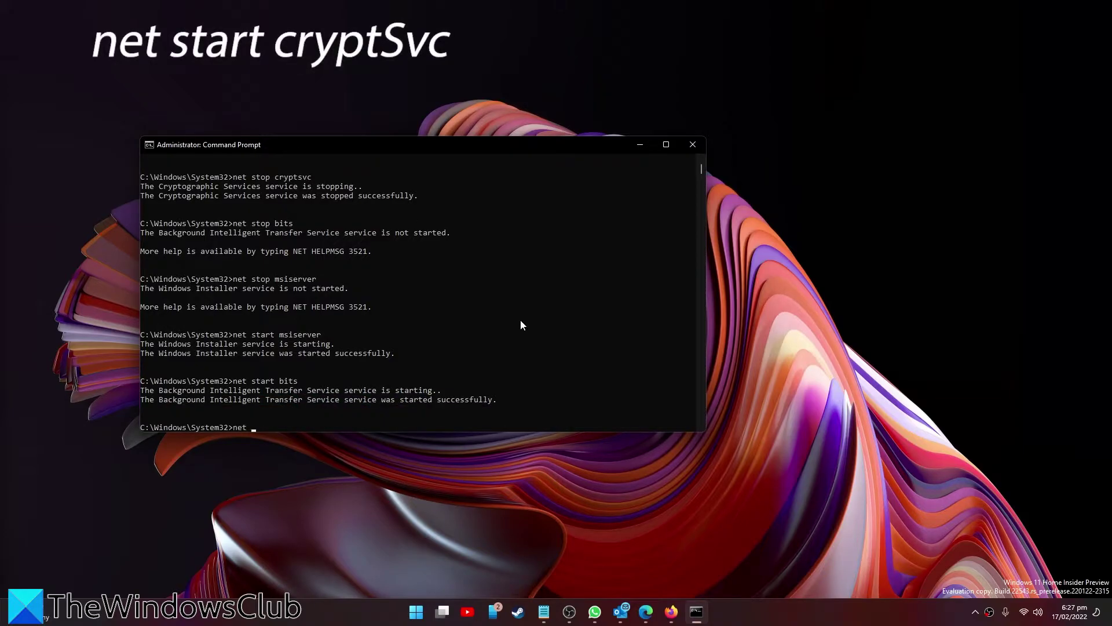
{"action": "type", "text": "start cryptsvc"}
{"action": "key", "text": "Return"}
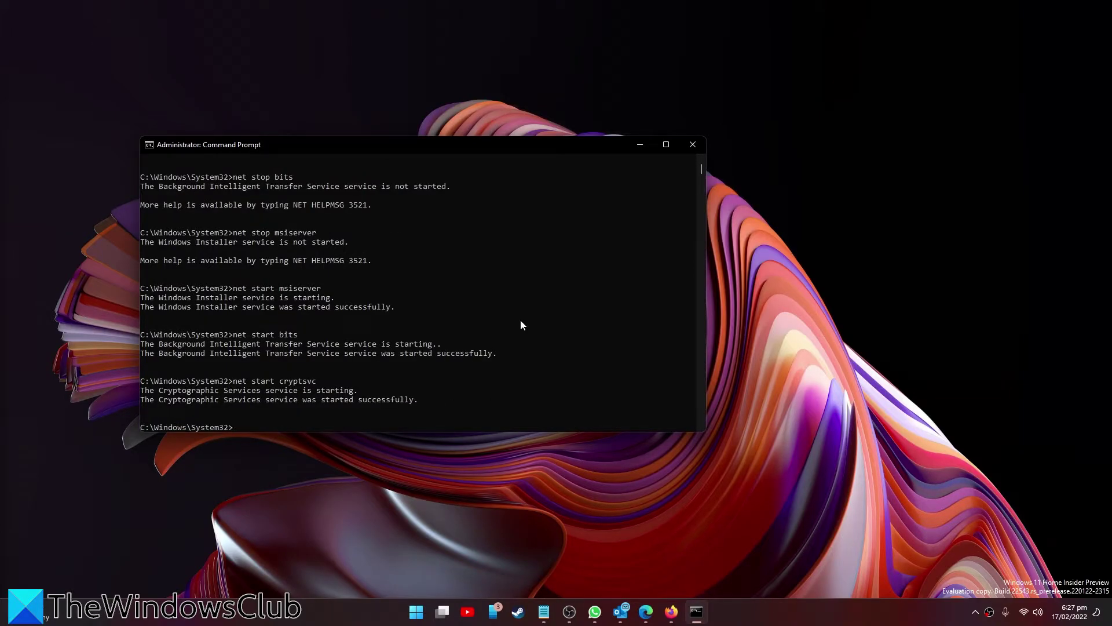
{"action": "type", "text": "net"}
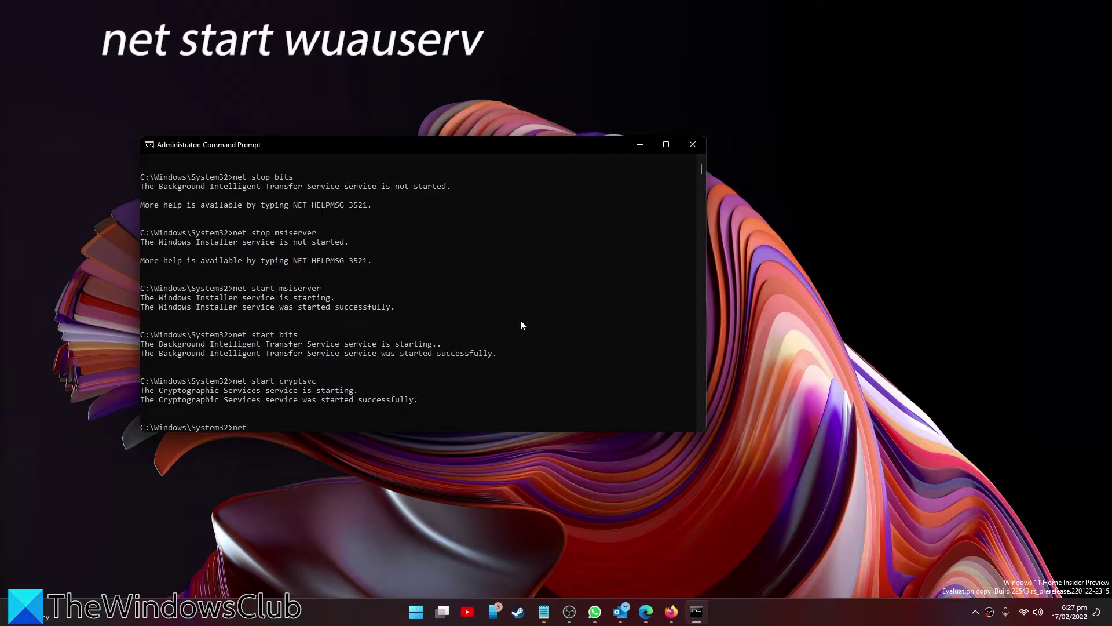
{"action": "type", "text": "start wuauserv"}
{"action": "key", "text": "Return"}
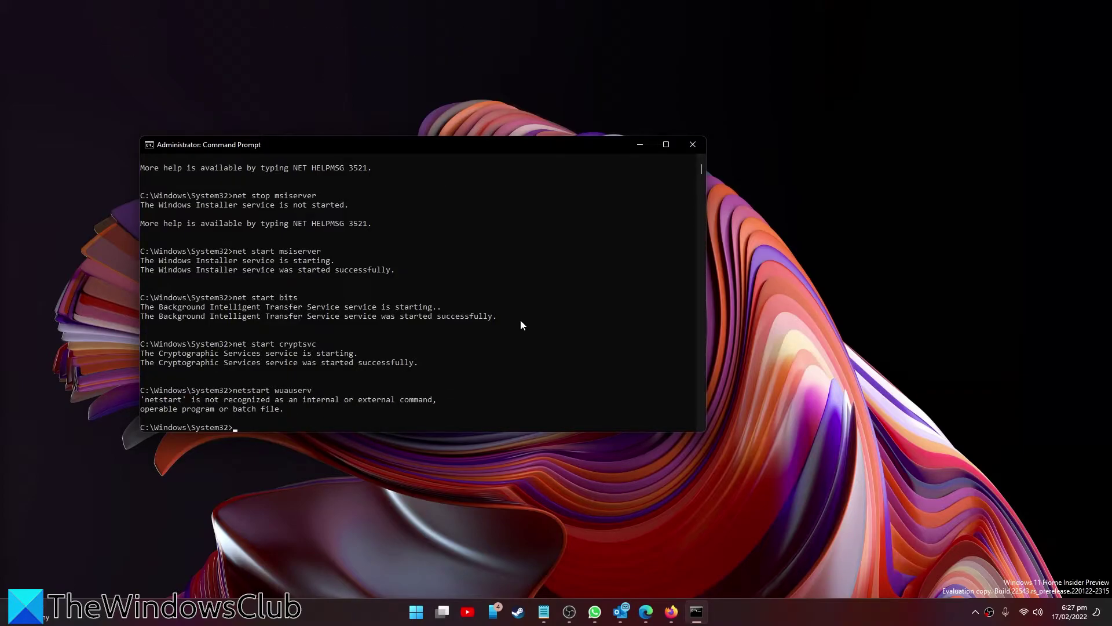
{"action": "left_click", "coordinate": [692, 146]}
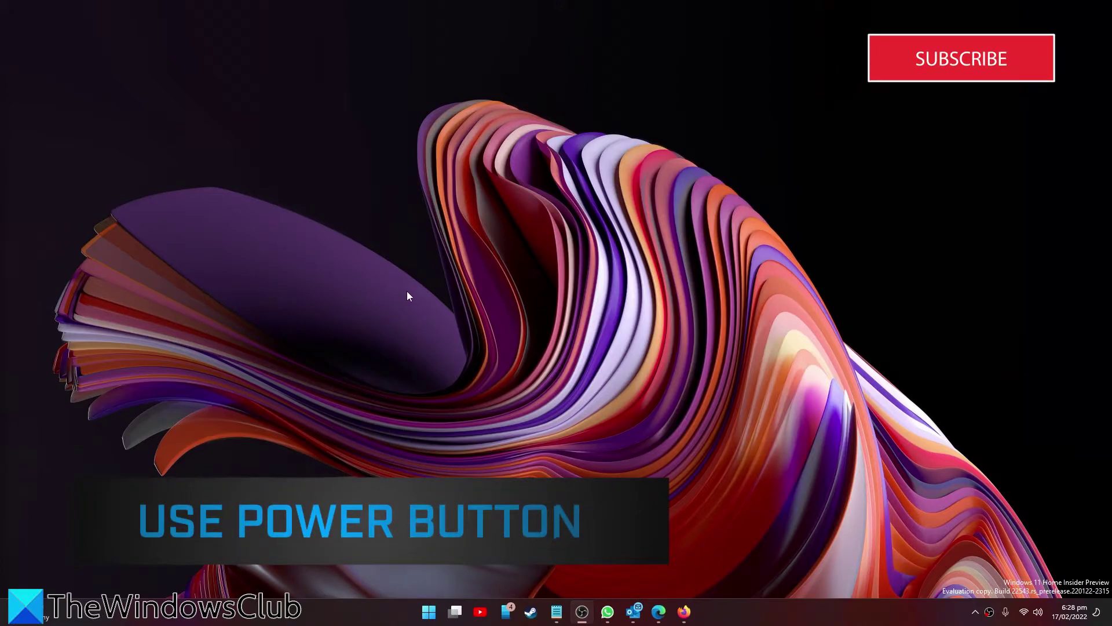
Run powercfg.cpl and save the power button action as Shut down.
{"action": "key", "text": "super+r"}
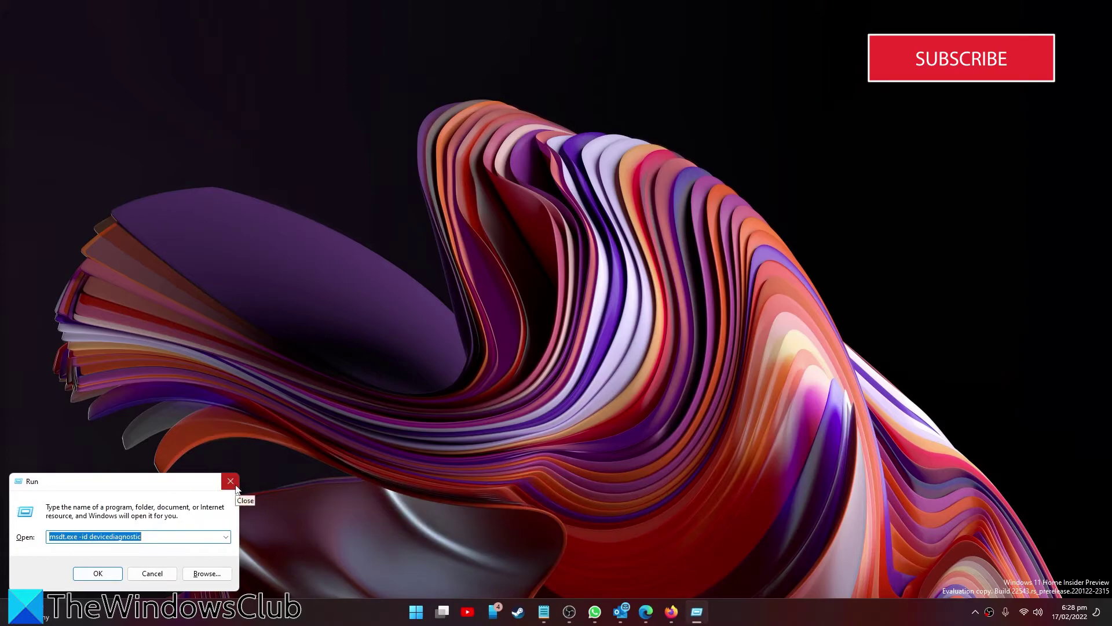
{"action": "type", "text": "p"}
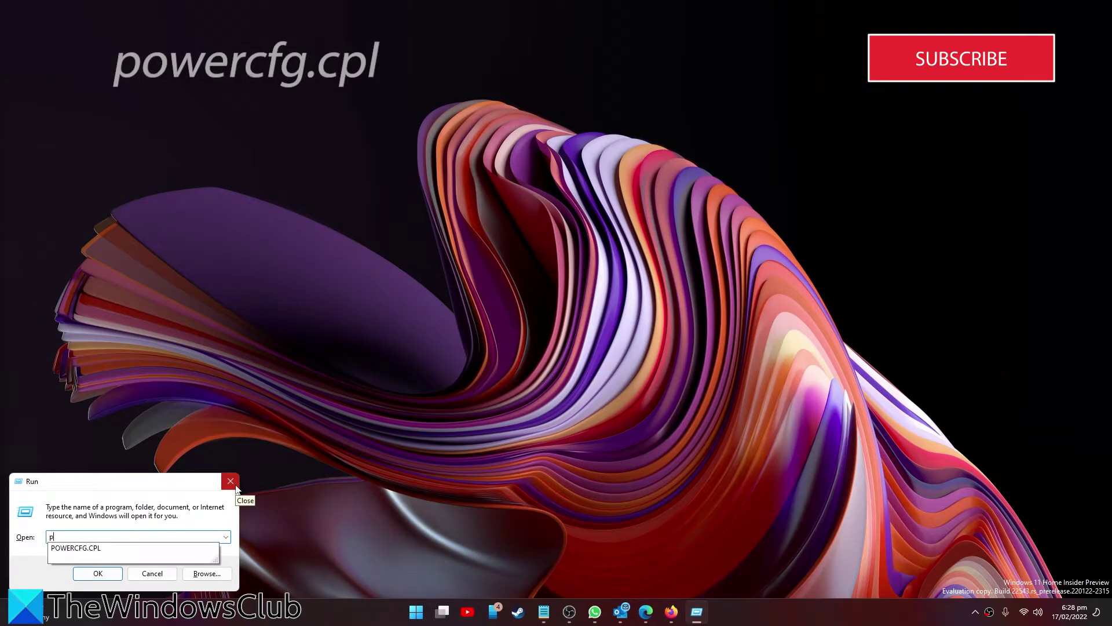
{"action": "left_click", "coordinate": [132, 554]}
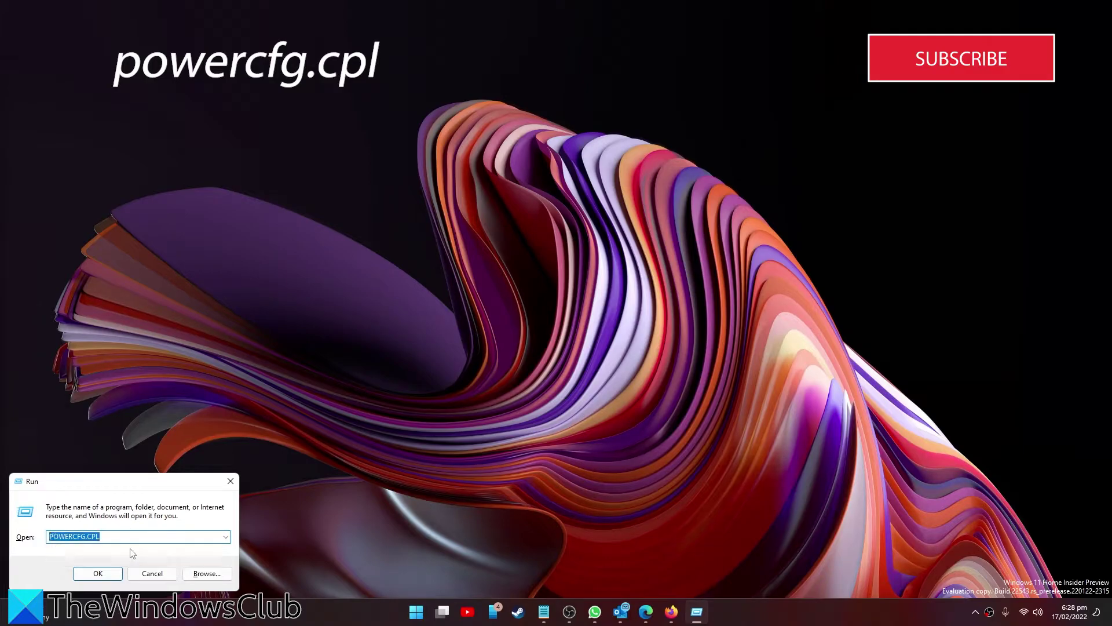
{"action": "left_click", "coordinate": [98, 573]}
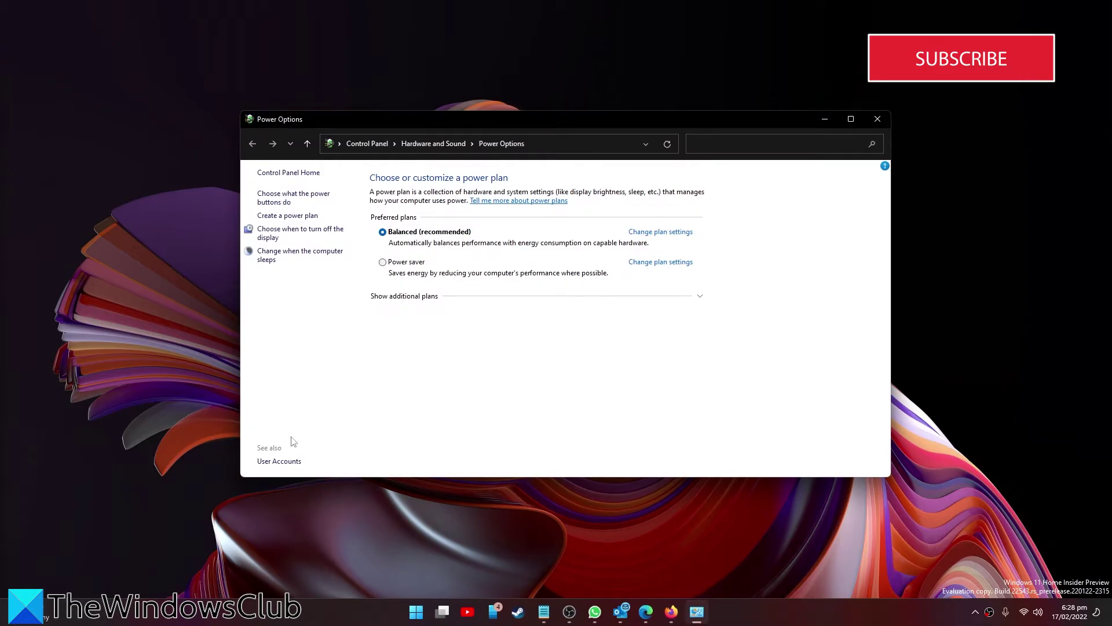
{"action": "left_click", "coordinate": [278, 201]}
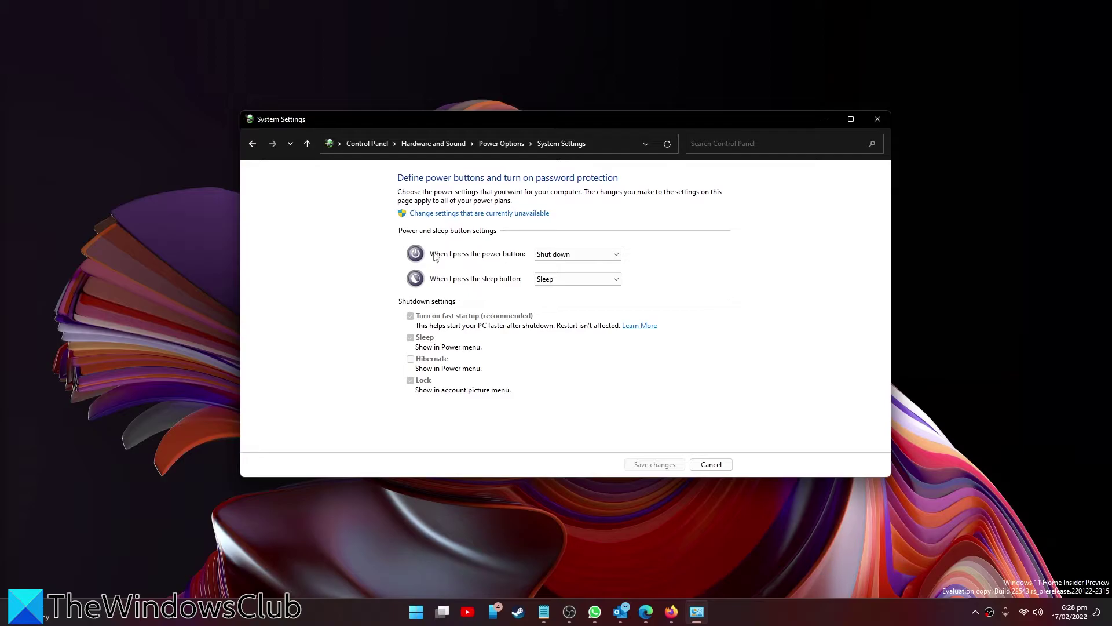
{"action": "left_click", "coordinate": [617, 256]}
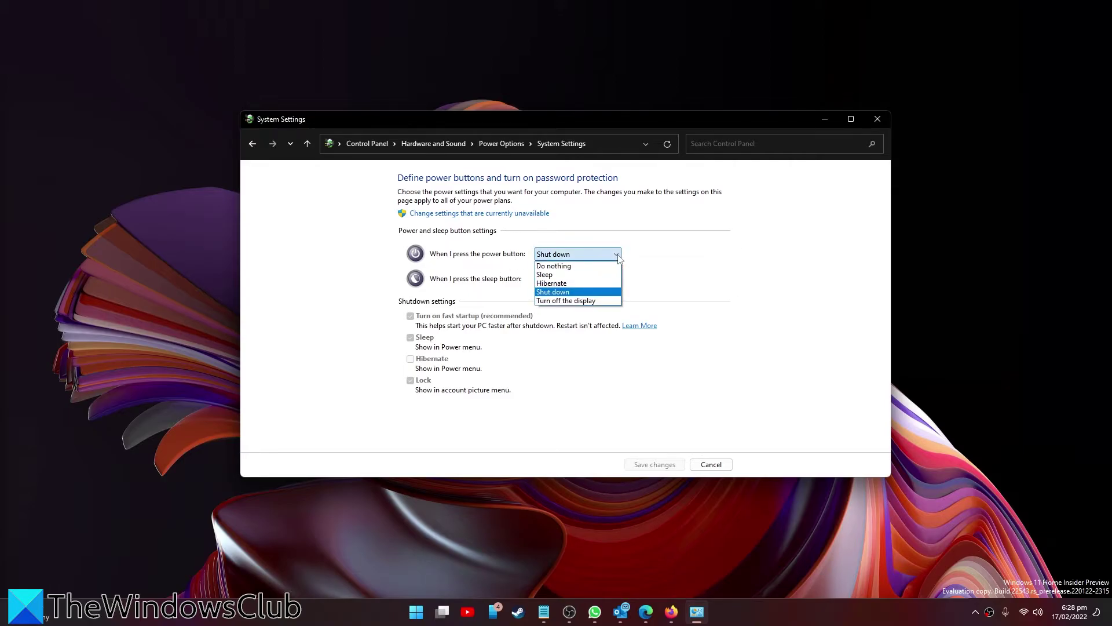
{"action": "left_click", "coordinate": [611, 292]}
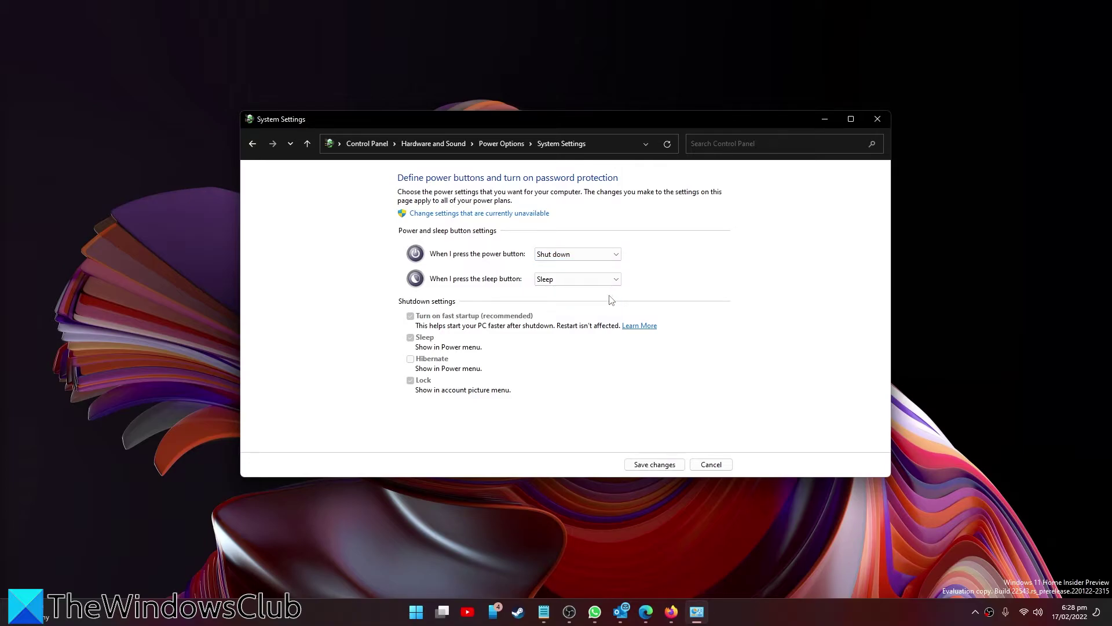
{"action": "left_click", "coordinate": [645, 466]}
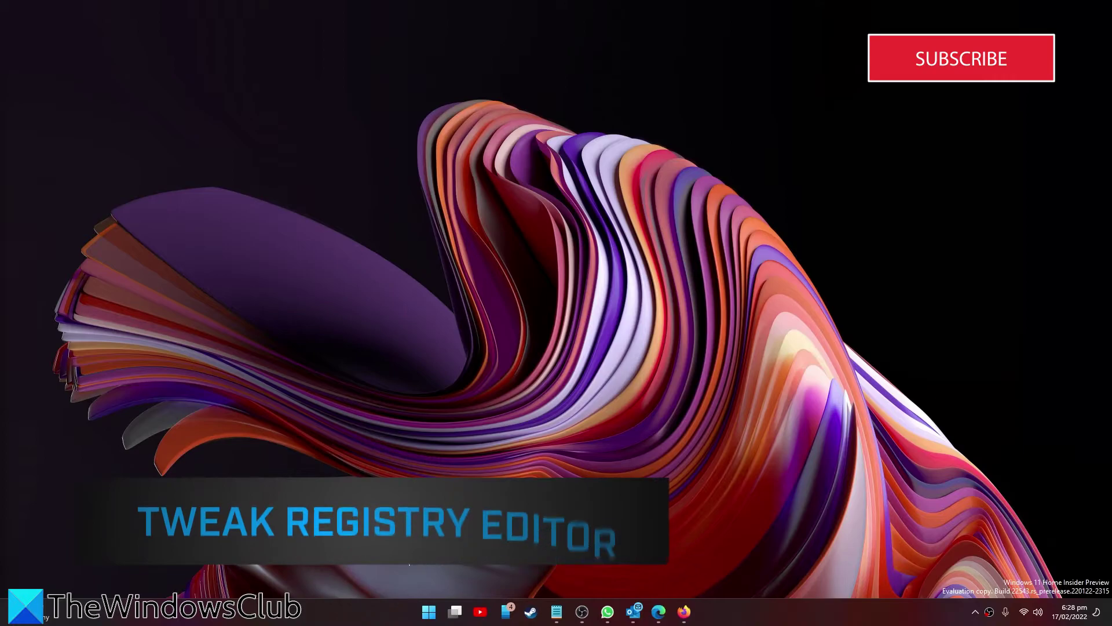
Launch Registry Editor and expand HKEY_CURRENT_USER > Software > Policies > Microsoft > Windows.
{"action": "left_click", "coordinate": [429, 611]}
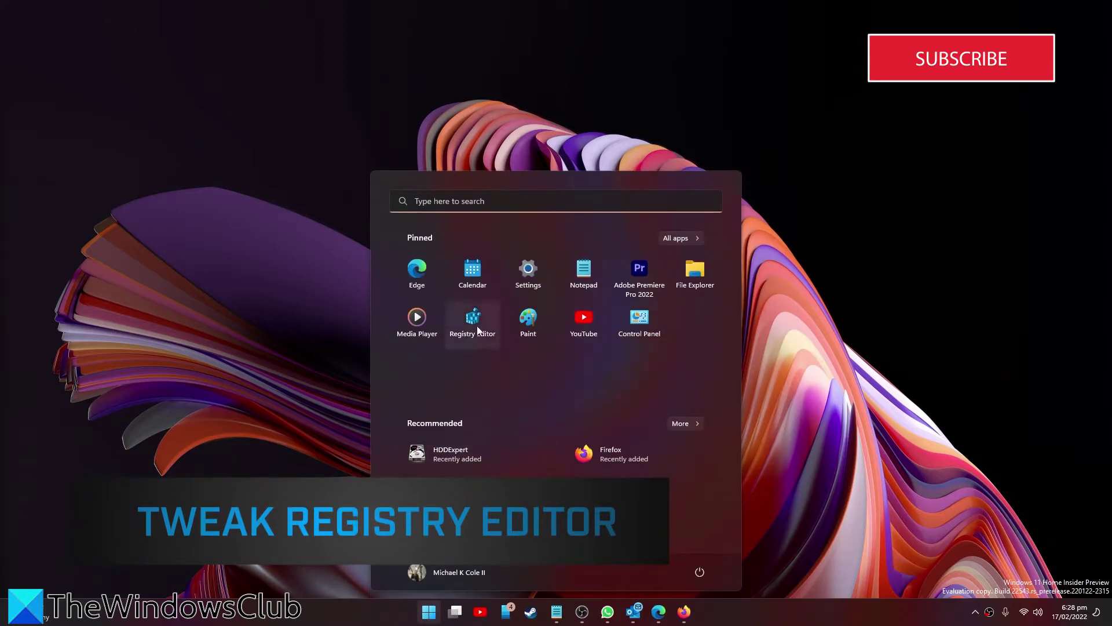
{"action": "left_click", "coordinate": [473, 322]}
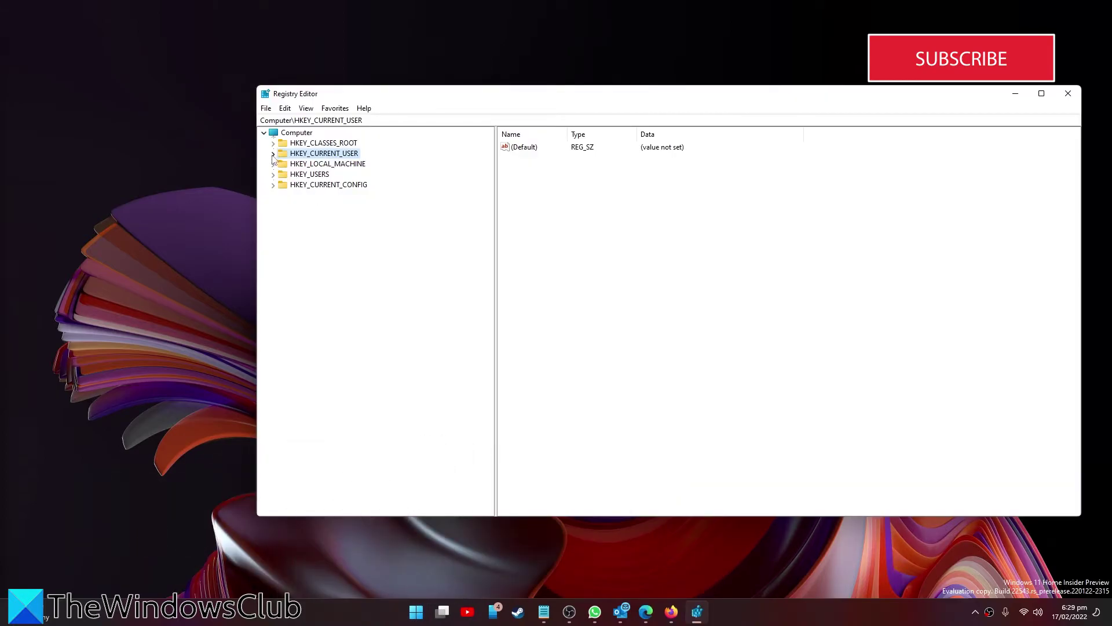
{"action": "left_click", "coordinate": [273, 154]}
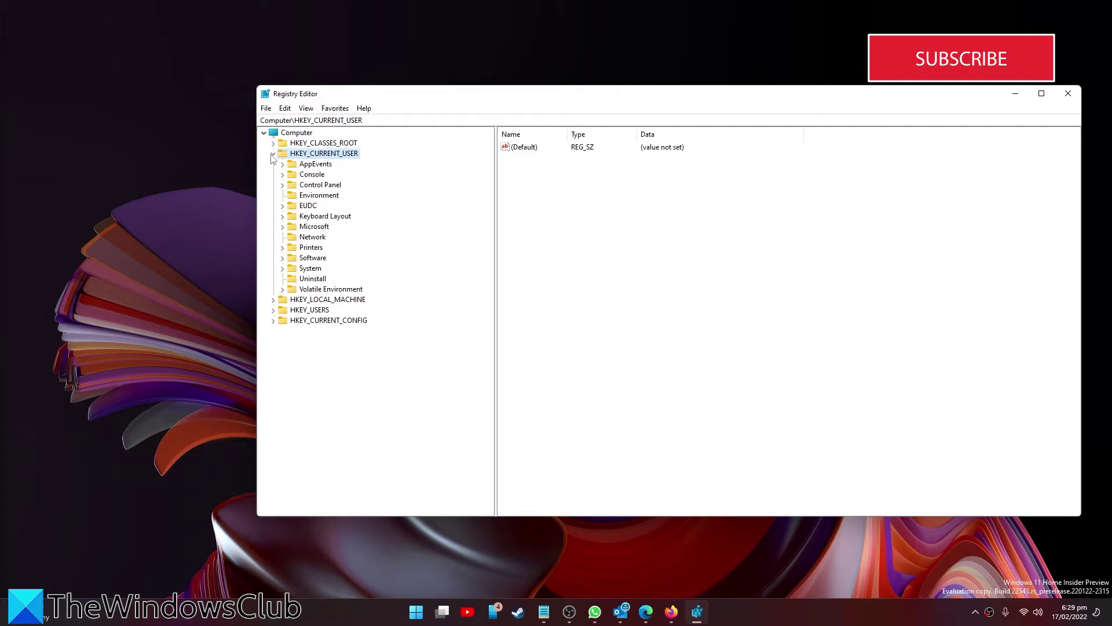
{"action": "left_click", "coordinate": [282, 259]}
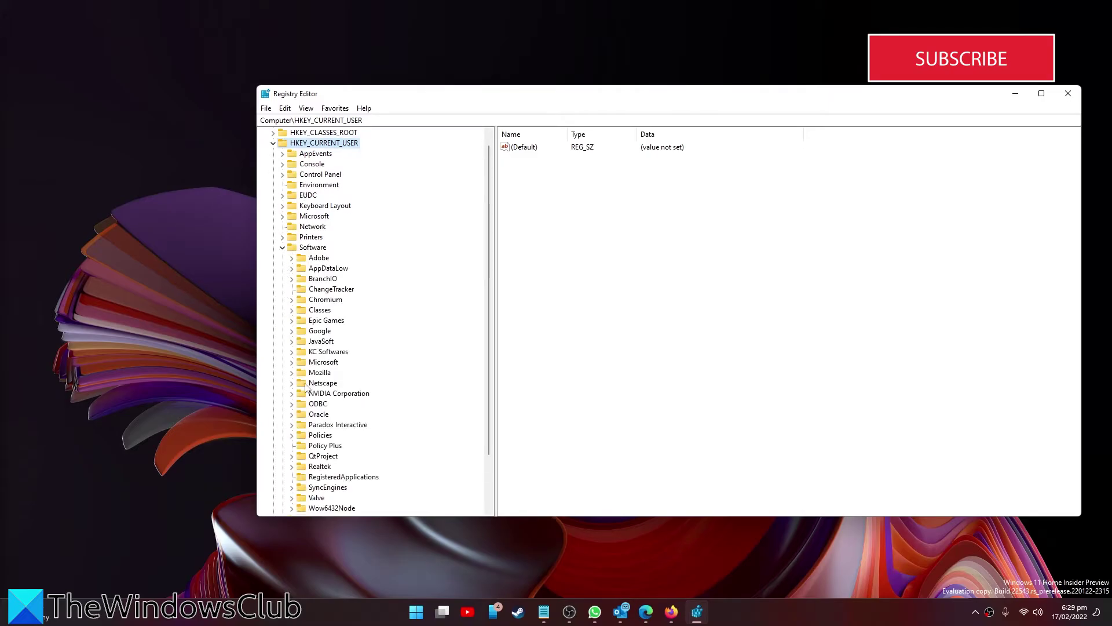
{"action": "scroll", "coordinate": [307, 387], "scroll_direction": "down", "scroll_amount": 2}
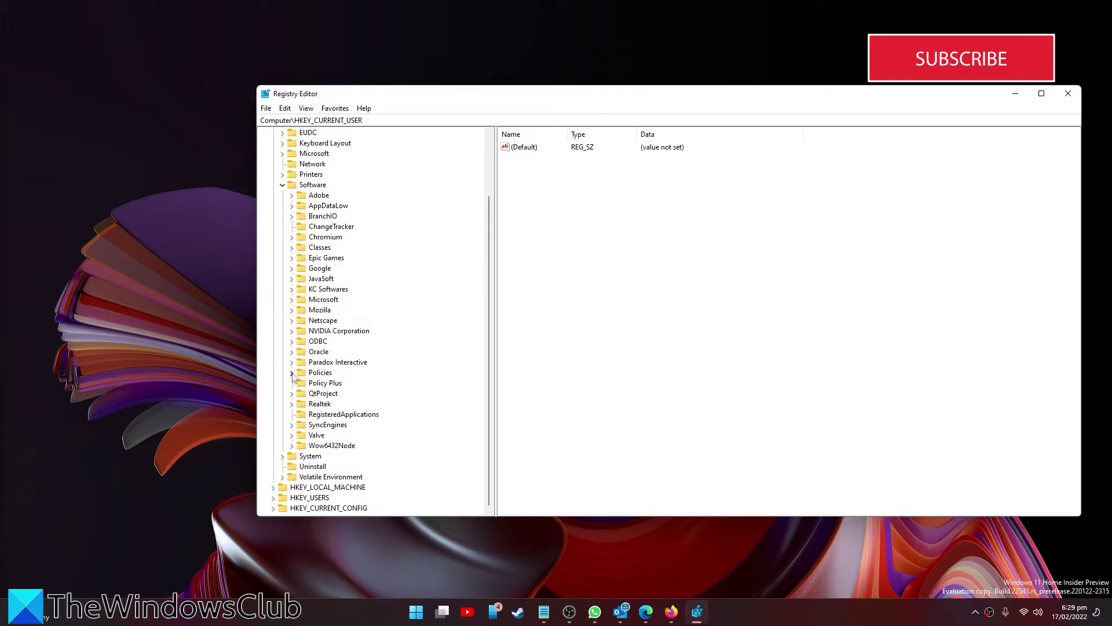
{"action": "left_click", "coordinate": [292, 373]}
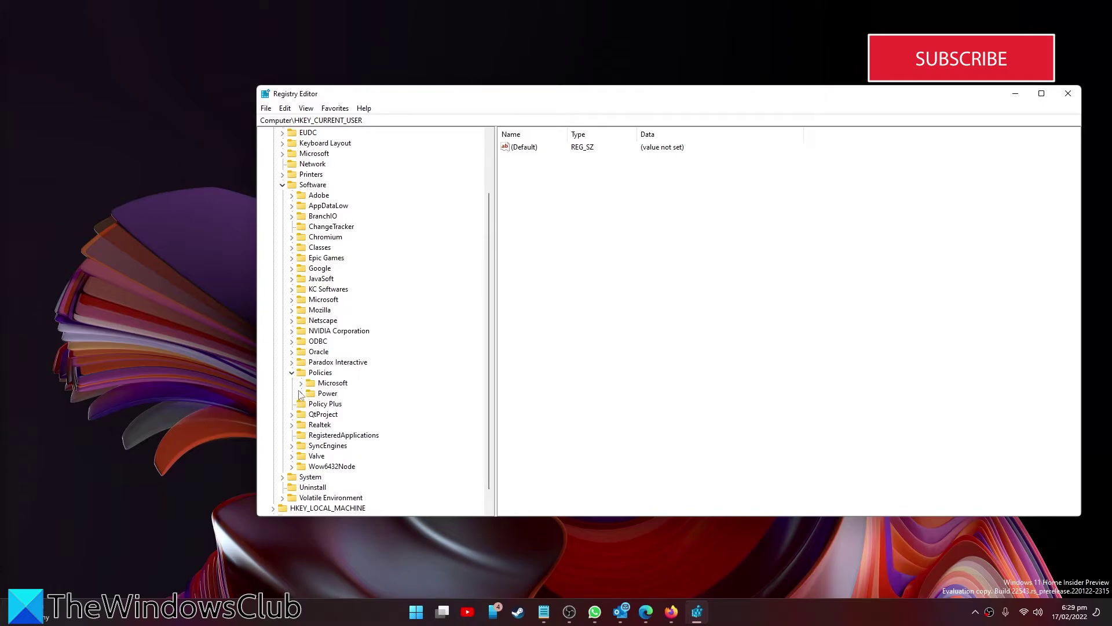
{"action": "left_click", "coordinate": [302, 383]}
{"action": "scroll", "coordinate": [304, 388], "scroll_direction": "down", "scroll_amount": 1}
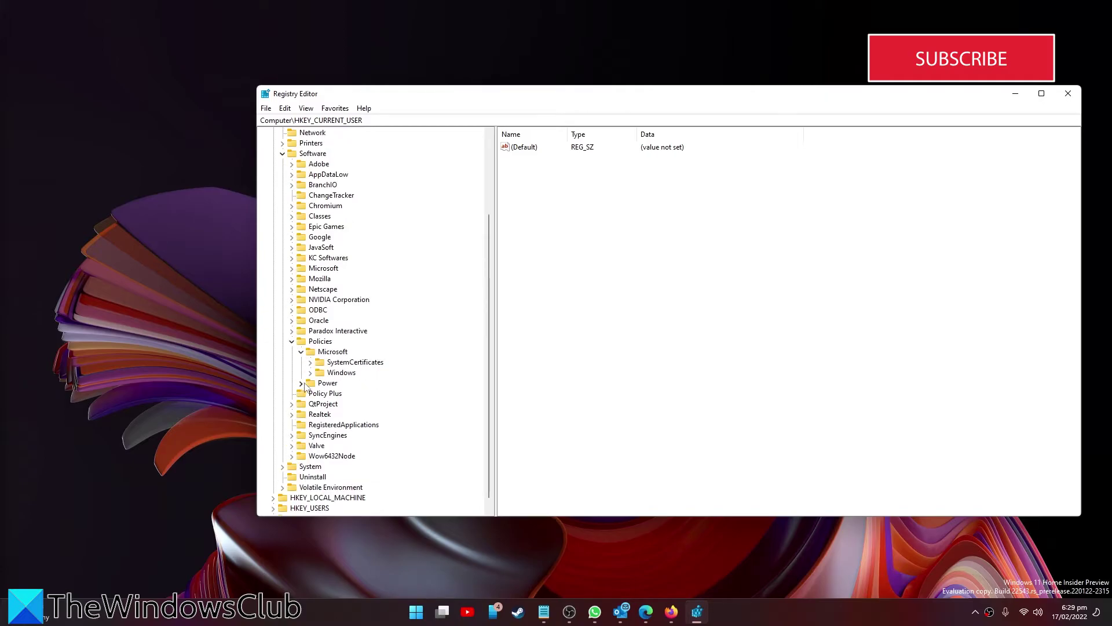
{"action": "left_click", "coordinate": [310, 373]}
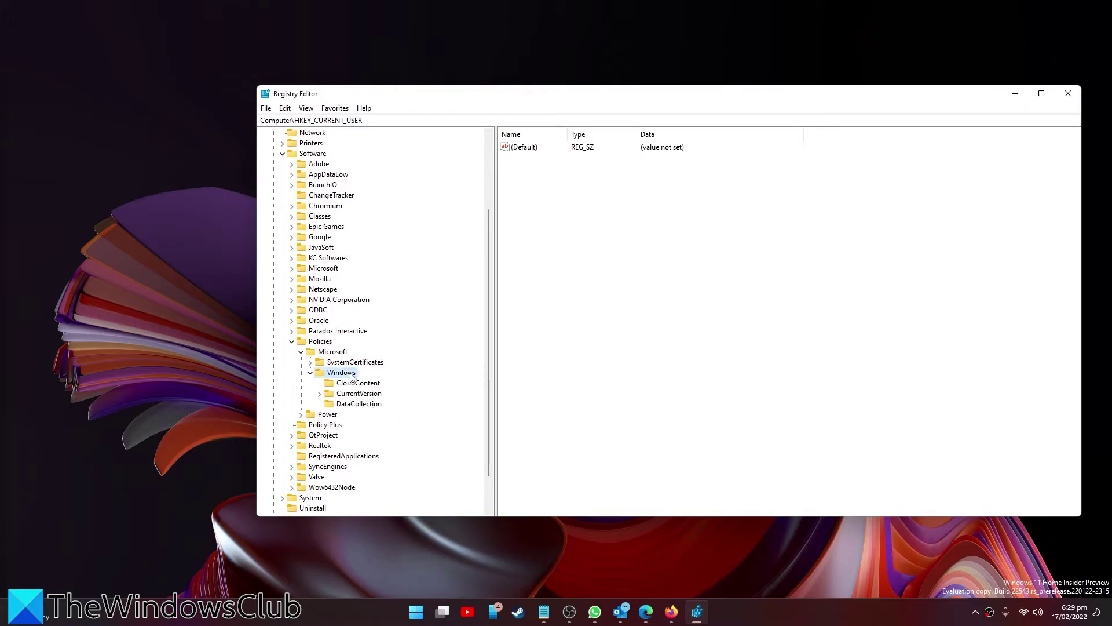
Create a new key named windowsupdate under Policies\Microsoft\Windows.
{"action": "right_click", "coordinate": [350, 375]}
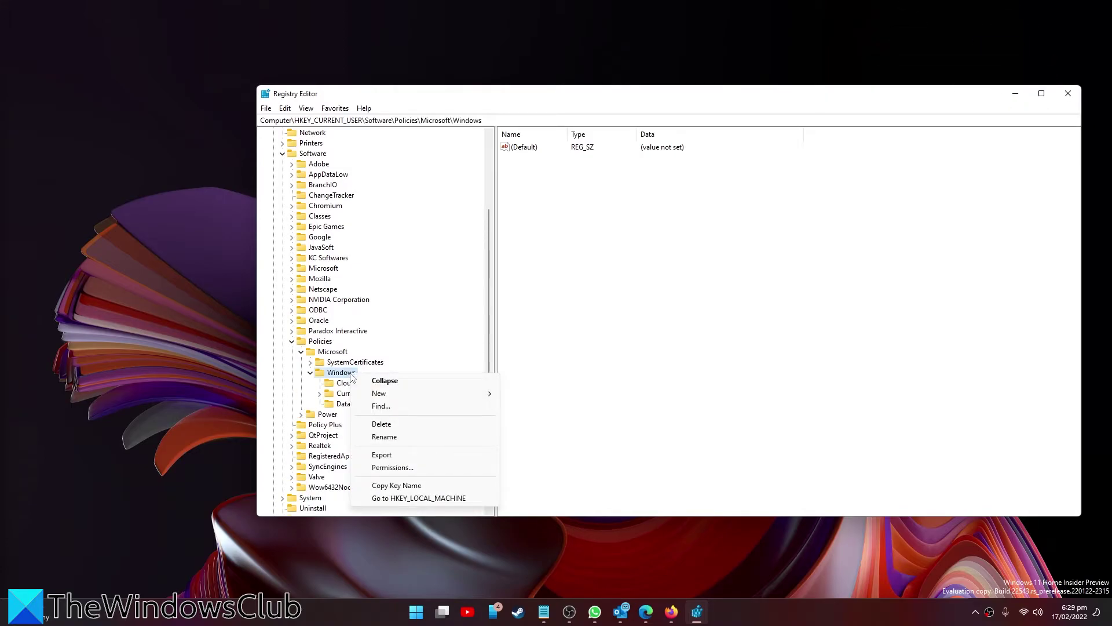
{"action": "mouse_move", "coordinate": [380, 394]}
{"action": "left_click", "coordinate": [516, 395]}
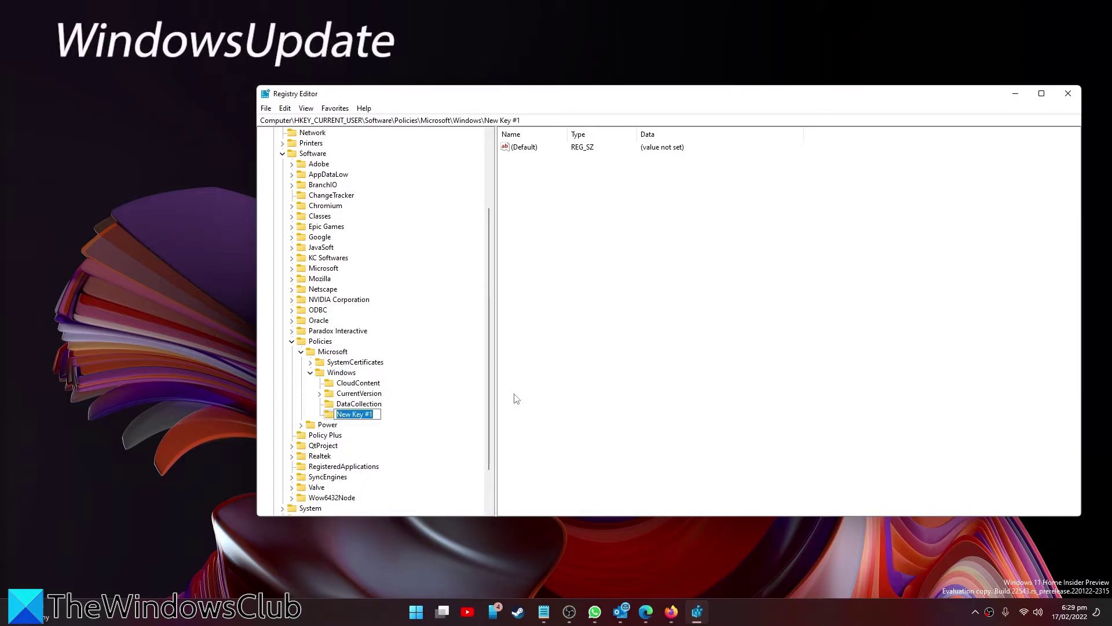
{"action": "type", "text": "windowsupdate"}
{"action": "key", "text": "Return"}
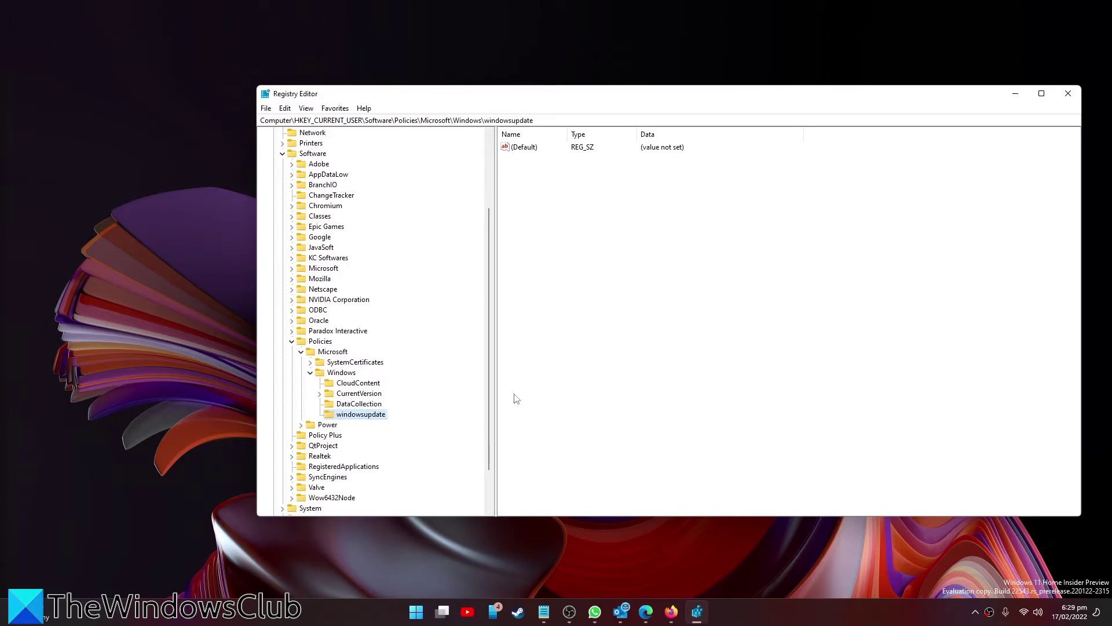
Create a subkey named AU inside windowsupdate.
{"action": "right_click", "coordinate": [370, 416]}
{"action": "mouse_move", "coordinate": [400, 435]}
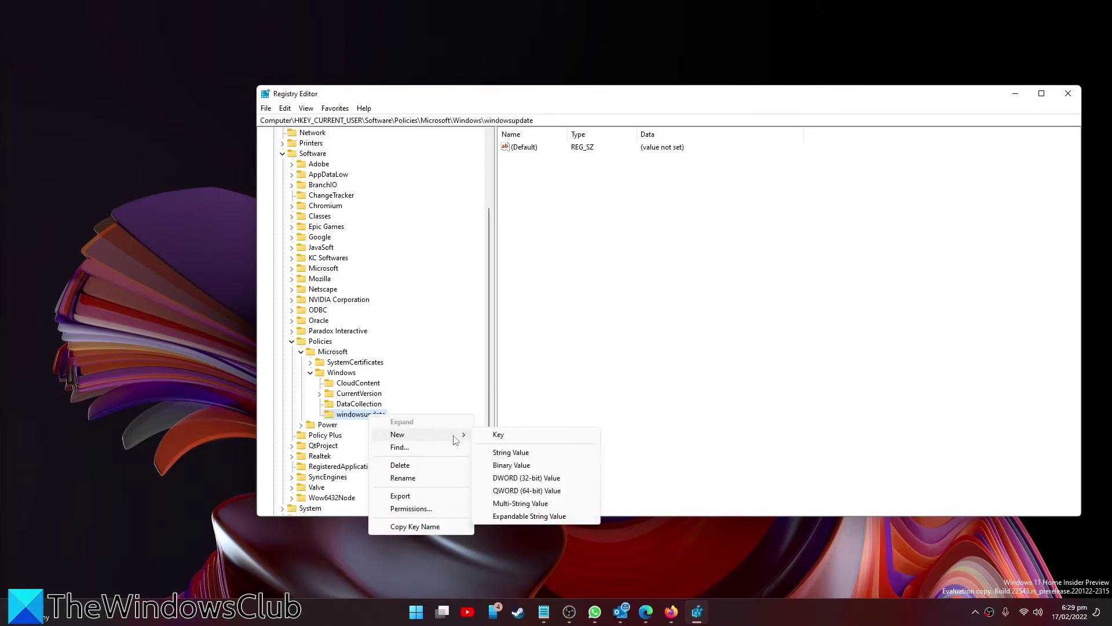
{"action": "left_click", "coordinate": [499, 439]}
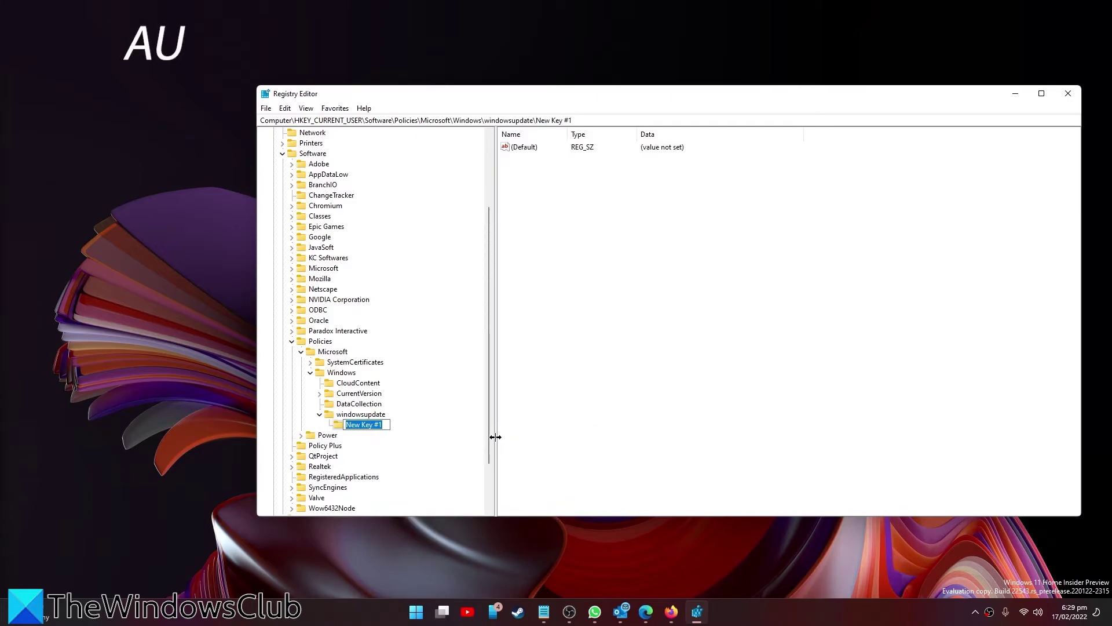
{"action": "type", "text": "AU"}
{"action": "key", "text": "Return"}
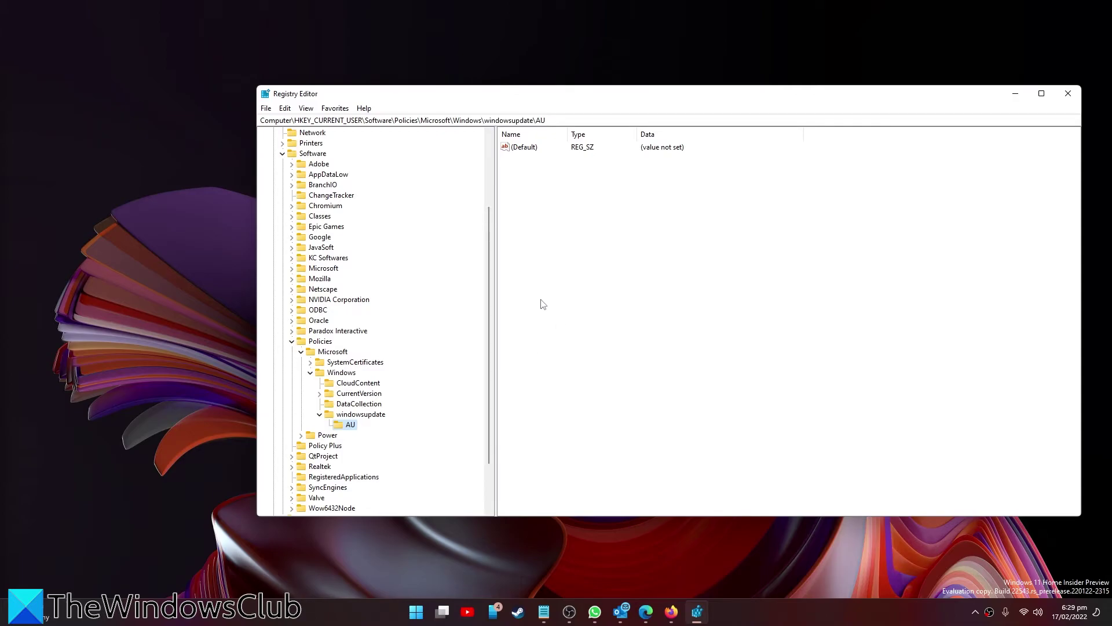
Add a DWORD (32-bit) value named NoAUAsDefaultShutDownOption in the AU key.
{"action": "right_click", "coordinate": [567, 240]}
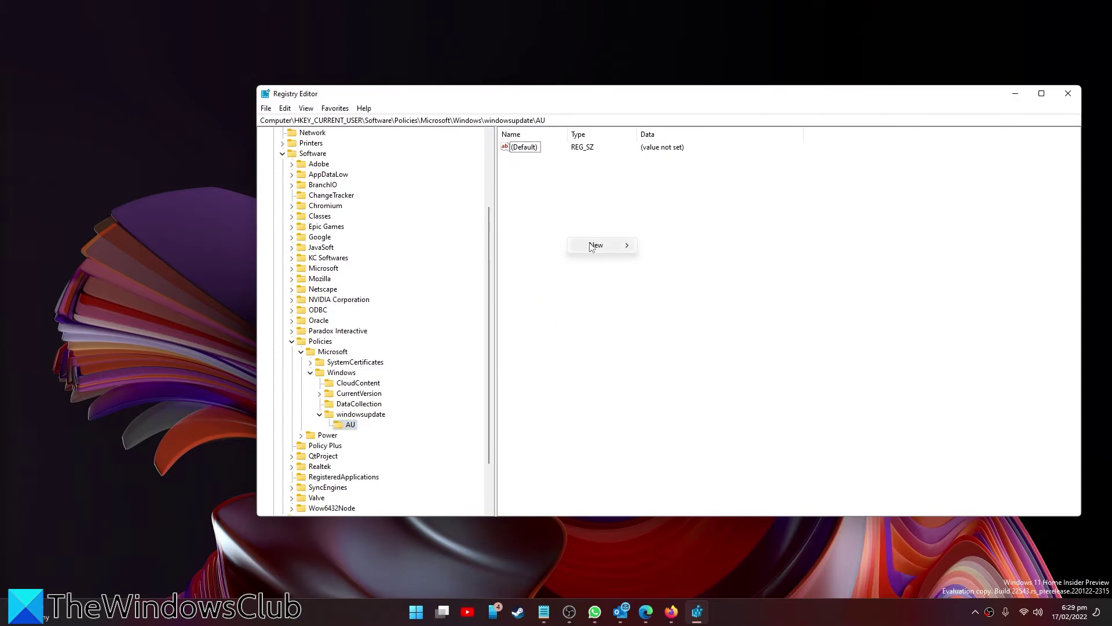
{"action": "mouse_move", "coordinate": [591, 247]}
{"action": "left_click", "coordinate": [682, 290]}
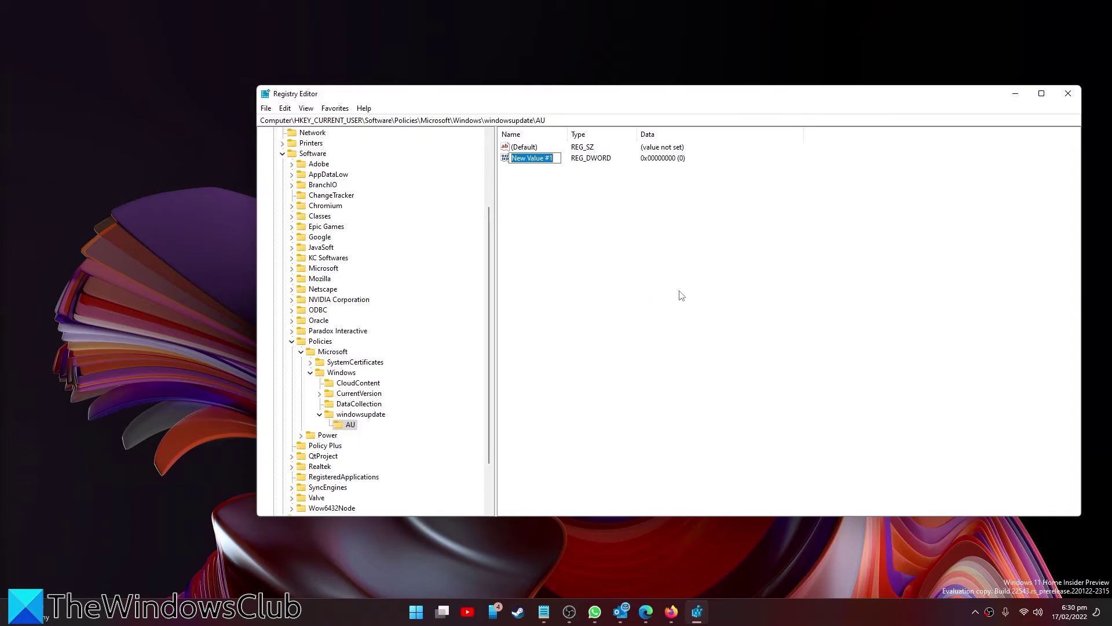
{"action": "type", "text": "N"}
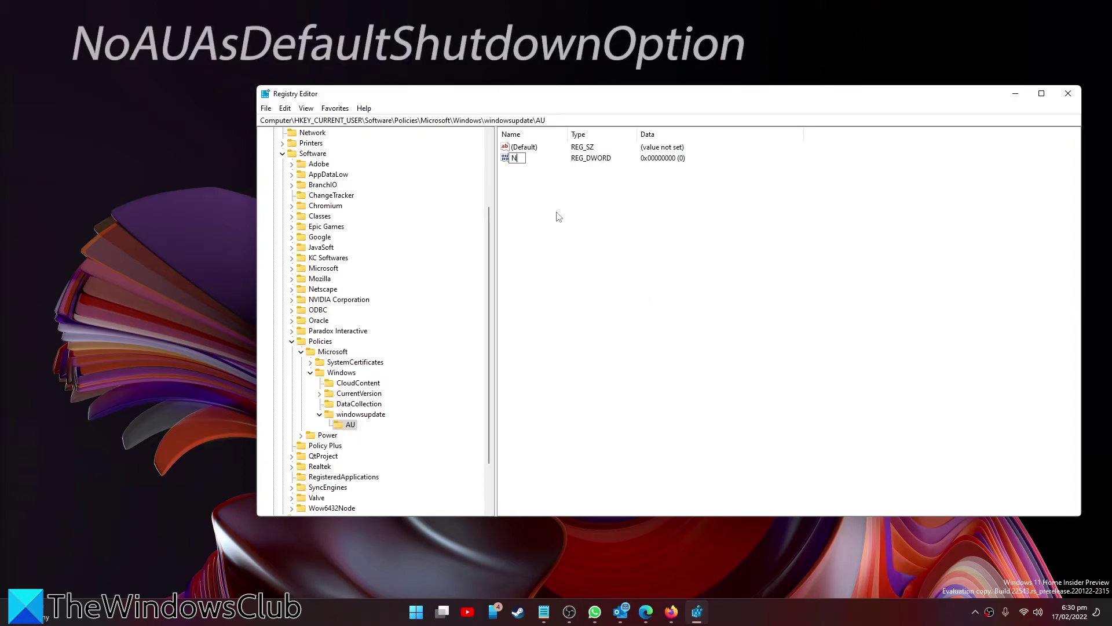
{"action": "type", "text": "oA"}
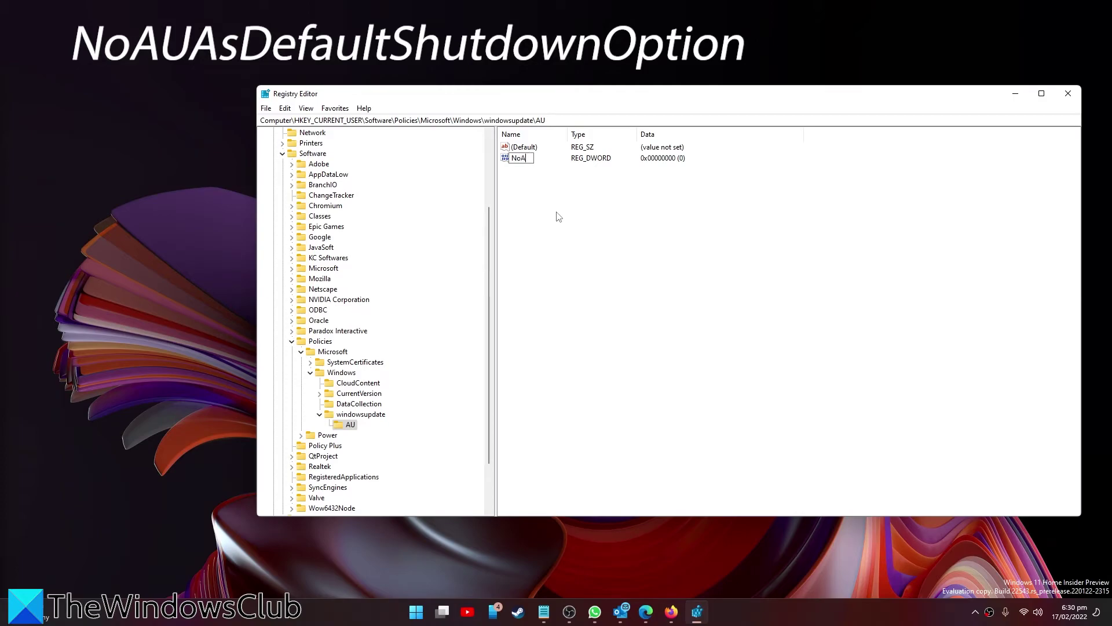
{"action": "type", "text": "UAsDefaultShutDown"}
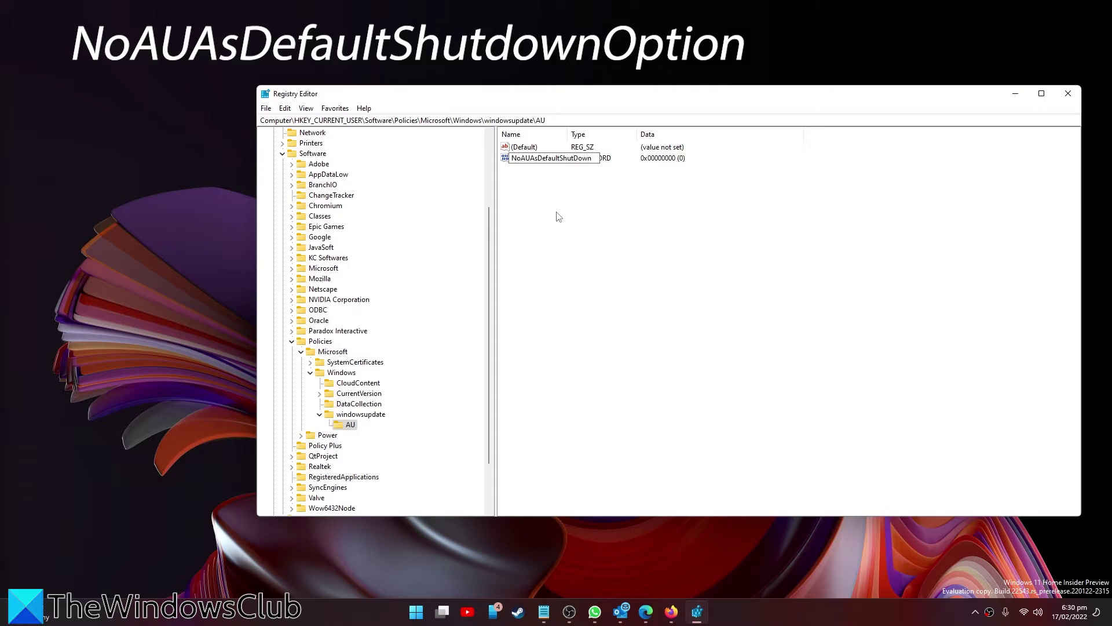
{"action": "type", "text": "Option"}
{"action": "key", "text": "Return"}
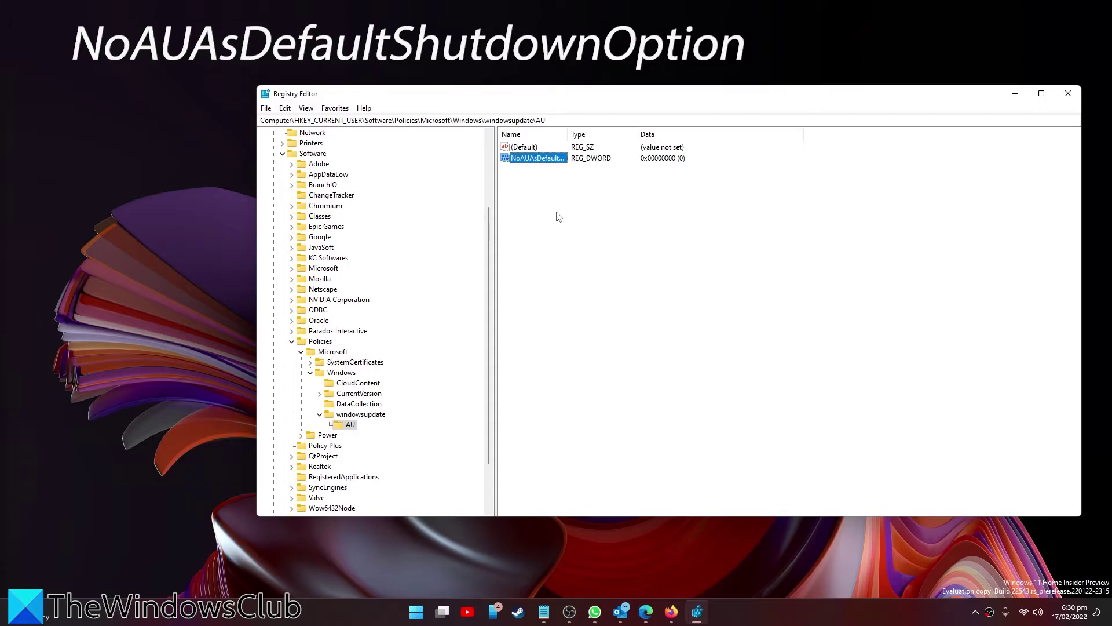
Set NoAUAsDefaultShutDownOption's data to 1 and switch back to the instructions article.
{"action": "double_click", "coordinate": [534, 159]}
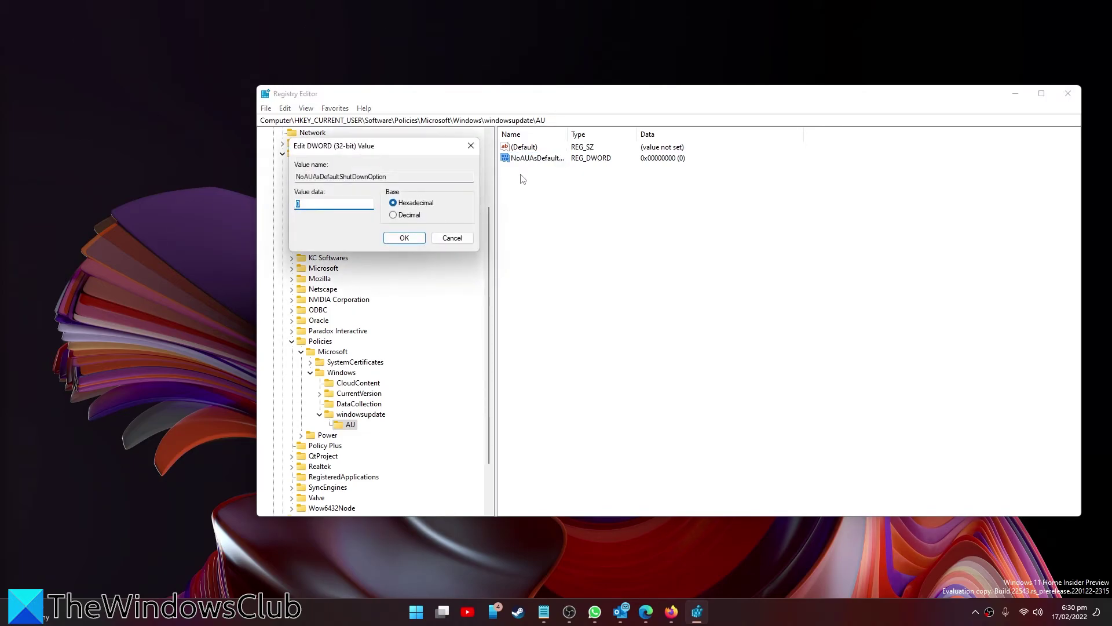
{"action": "type", "text": "1"}
{"action": "key", "text": "Return"}
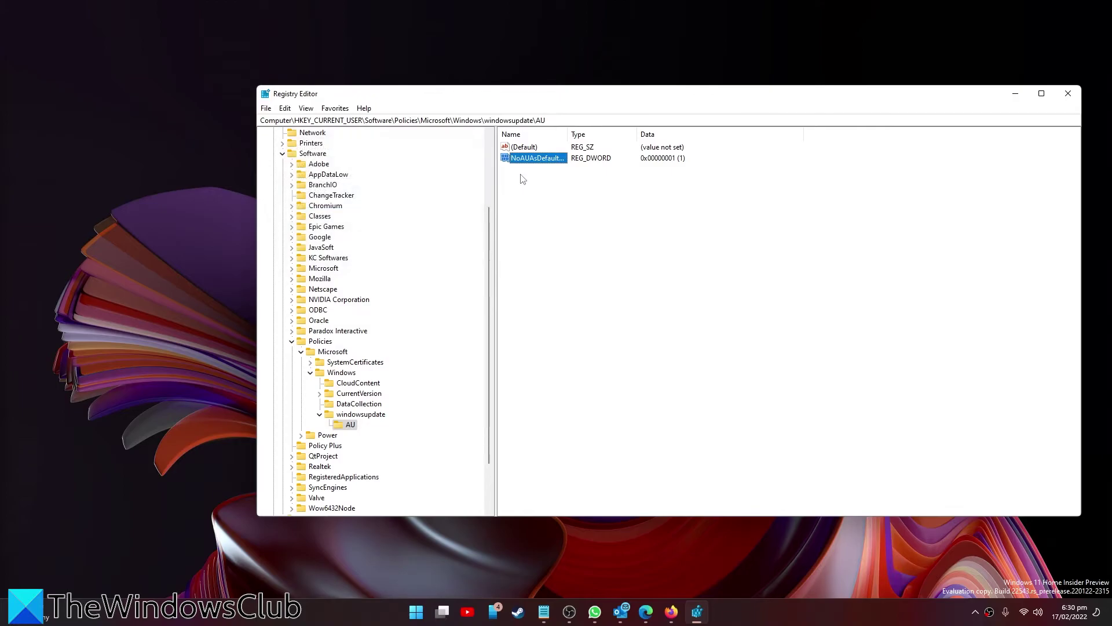
{"action": "key", "text": "alt+Tab"}
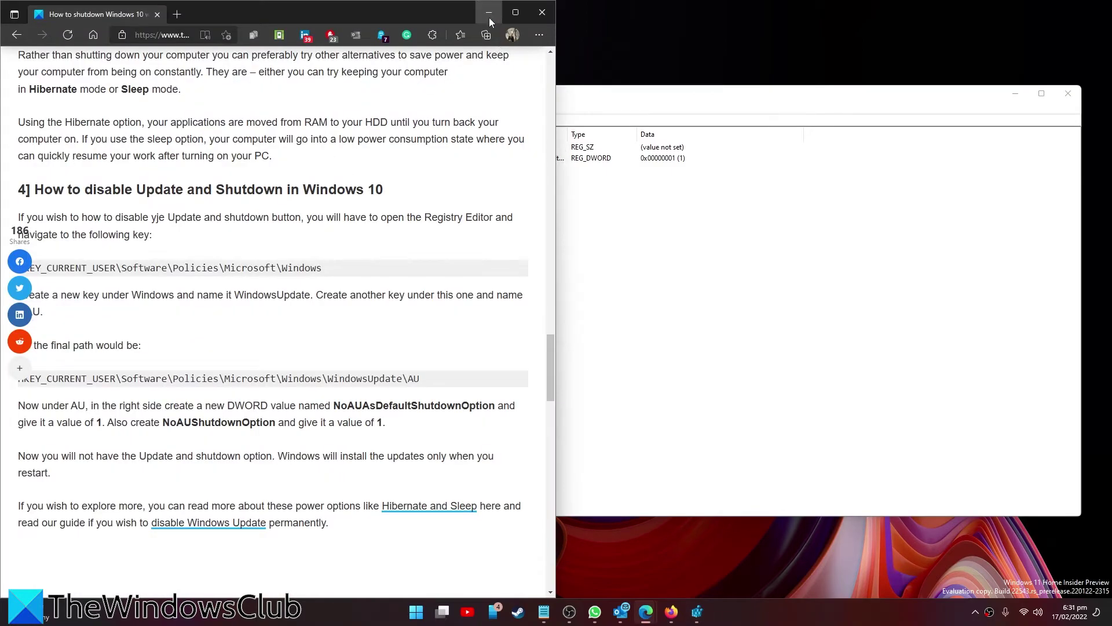
Minimize the article and add a DWORD (32-bit) value named NoAUShutdownOption in AU.
{"action": "left_click", "coordinate": [489, 17]}
{"action": "right_click", "coordinate": [537, 212]}
{"action": "mouse_move", "coordinate": [562, 219]}
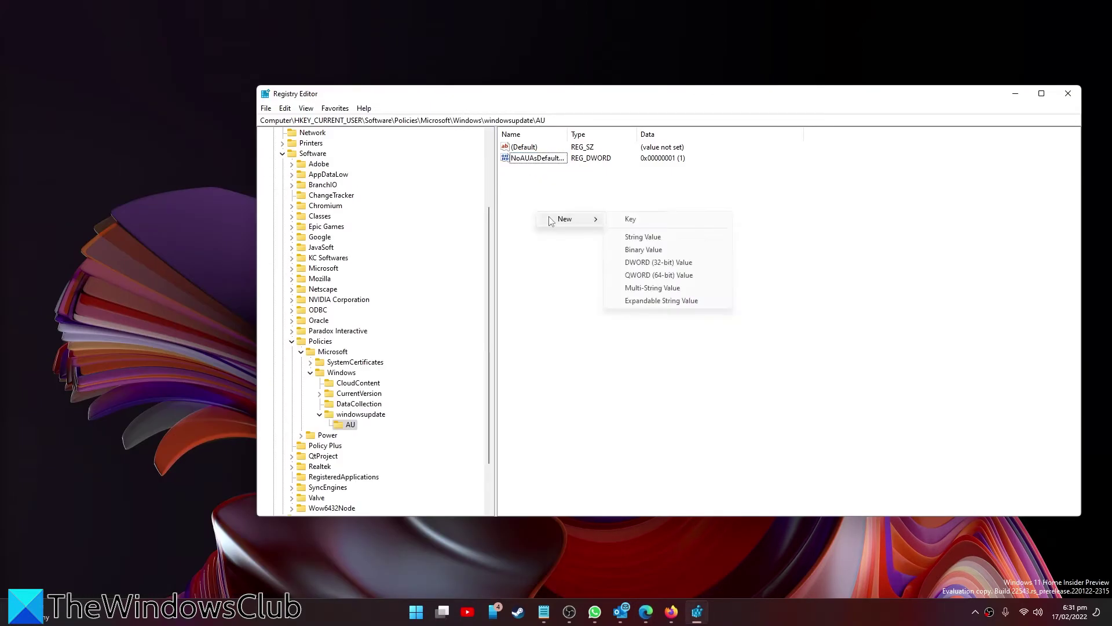
{"action": "left_click", "coordinate": [640, 262]}
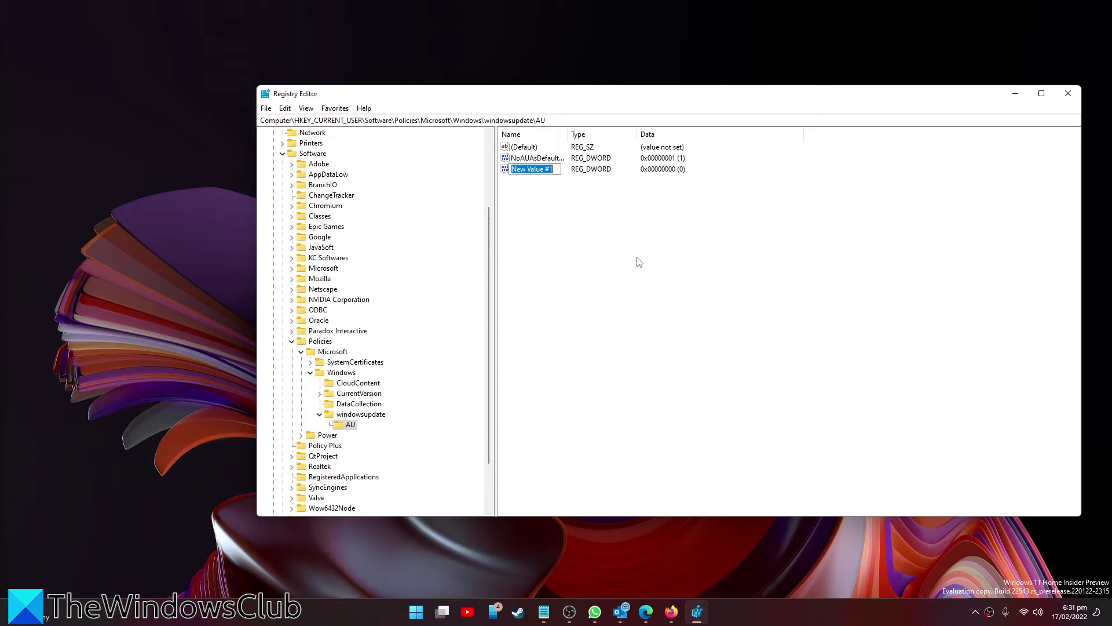
{"action": "type", "text": "NO"}
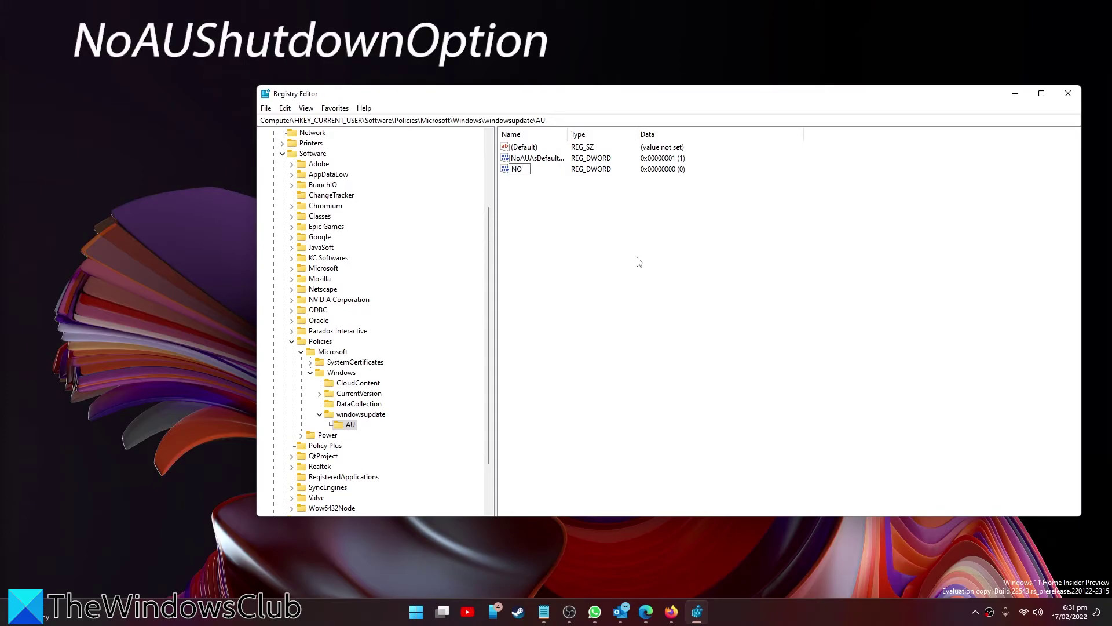
{"action": "key", "text": "BackSpace"}
{"action": "type", "text": "oAUs"}
{"action": "key", "text": "BackSpace"}
{"action": "type", "text": "Shutfoe"}
{"action": "key", "text": "BackSpace"}
{"action": "key", "text": "BackSpace"}
{"action": "type", "text": "downOption"}
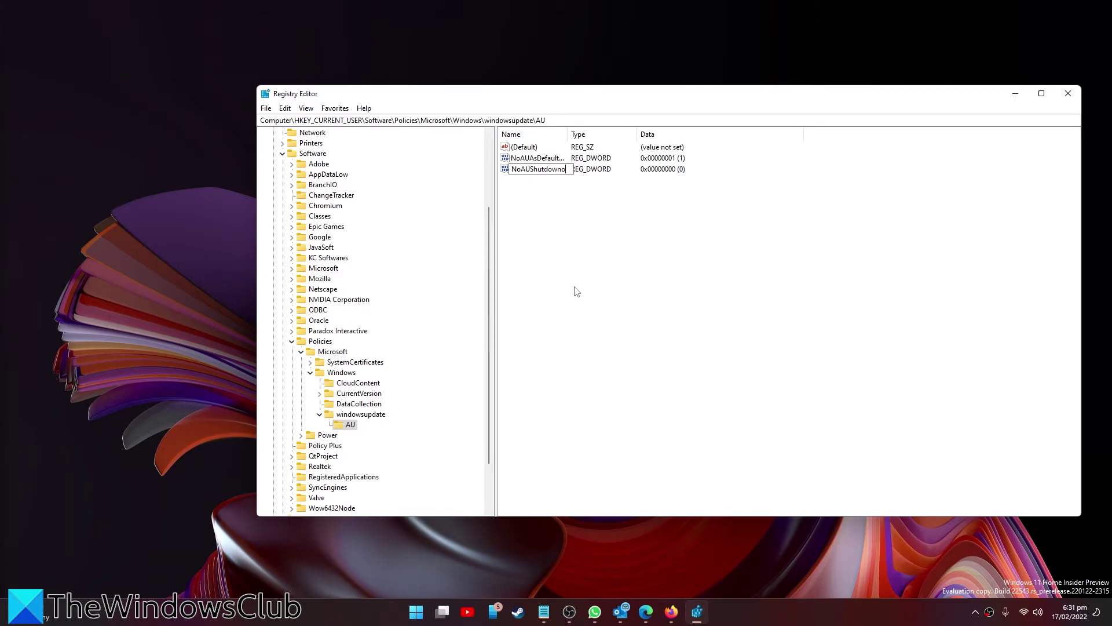
{"action": "key", "text": "Return"}
Set NoAUShutdownOption's value data to 1.
{"action": "double_click", "coordinate": [535, 172]}
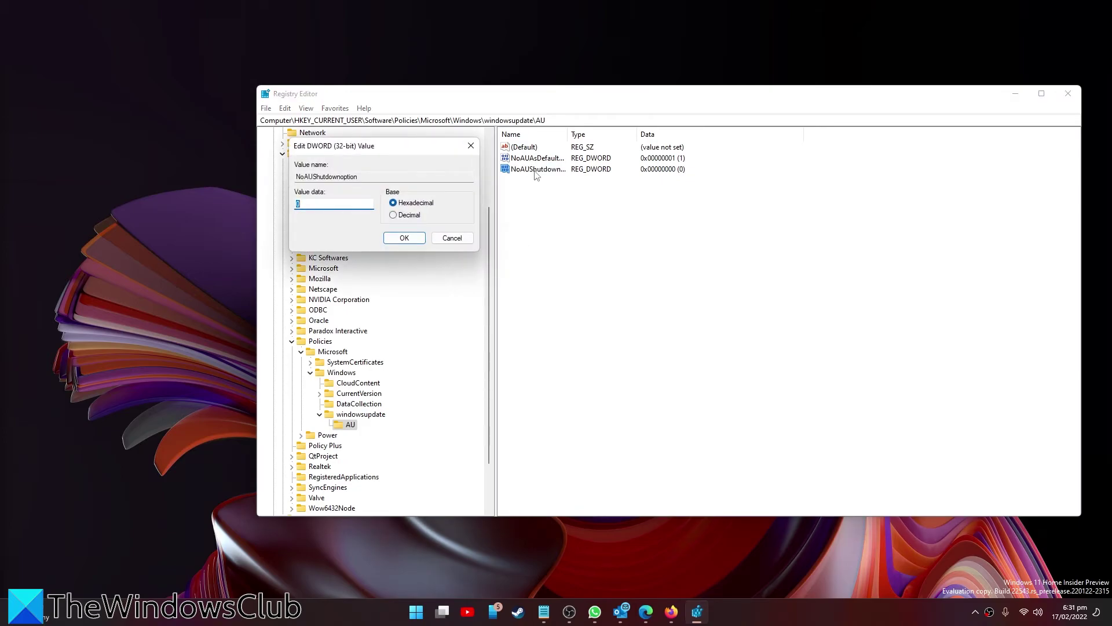
{"action": "type", "text": "1"}
{"action": "left_click", "coordinate": [404, 239]}
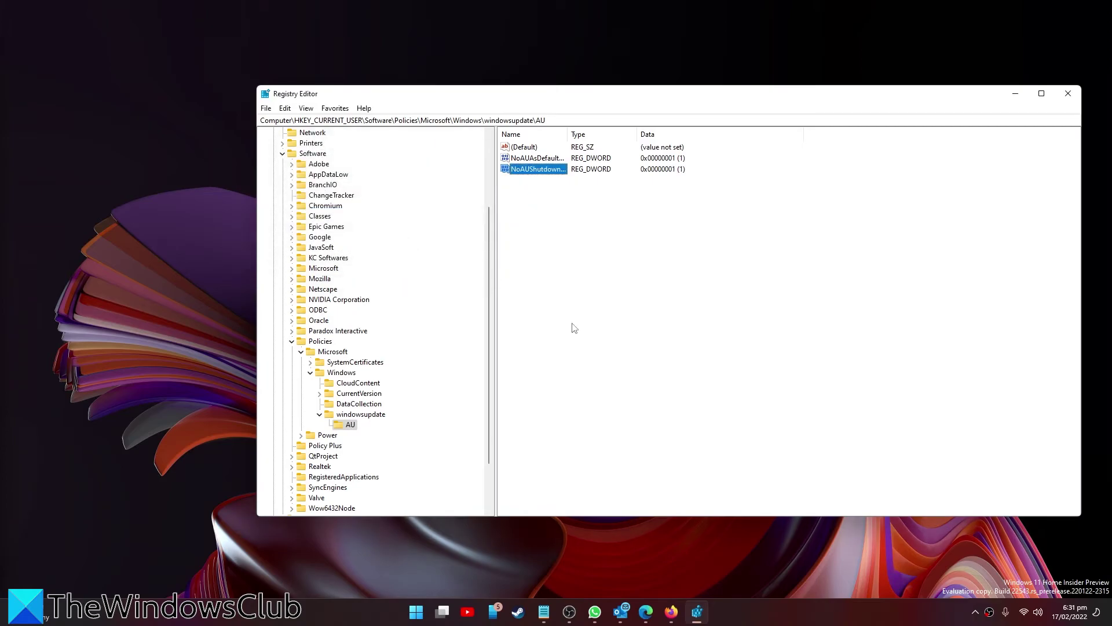